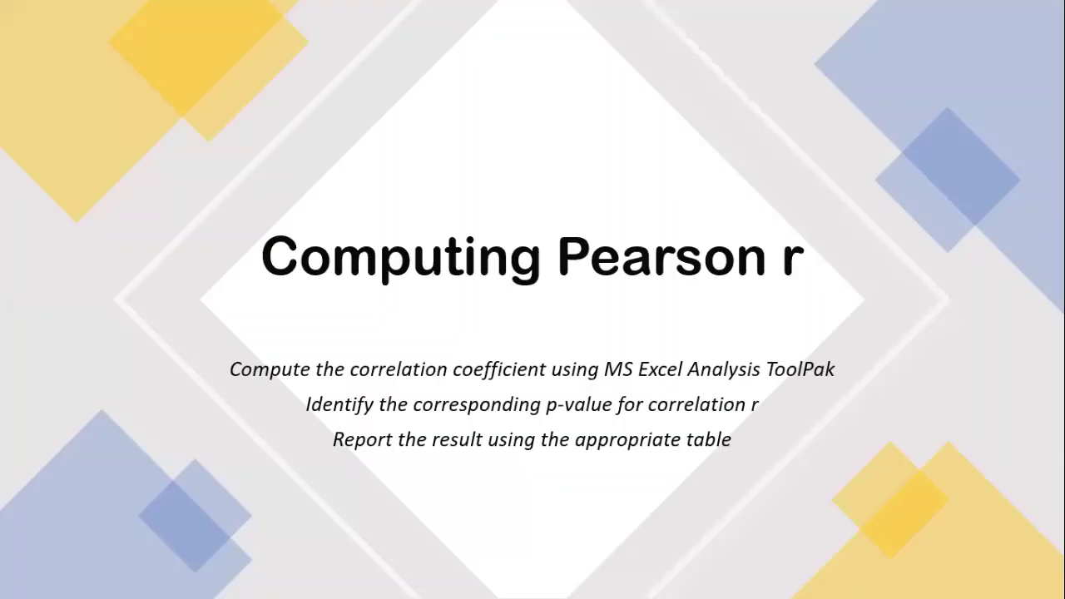
Advance from the Computing Pearson r title to the Pearson Product Moment Correlation Coefficient slide.
key(Right)
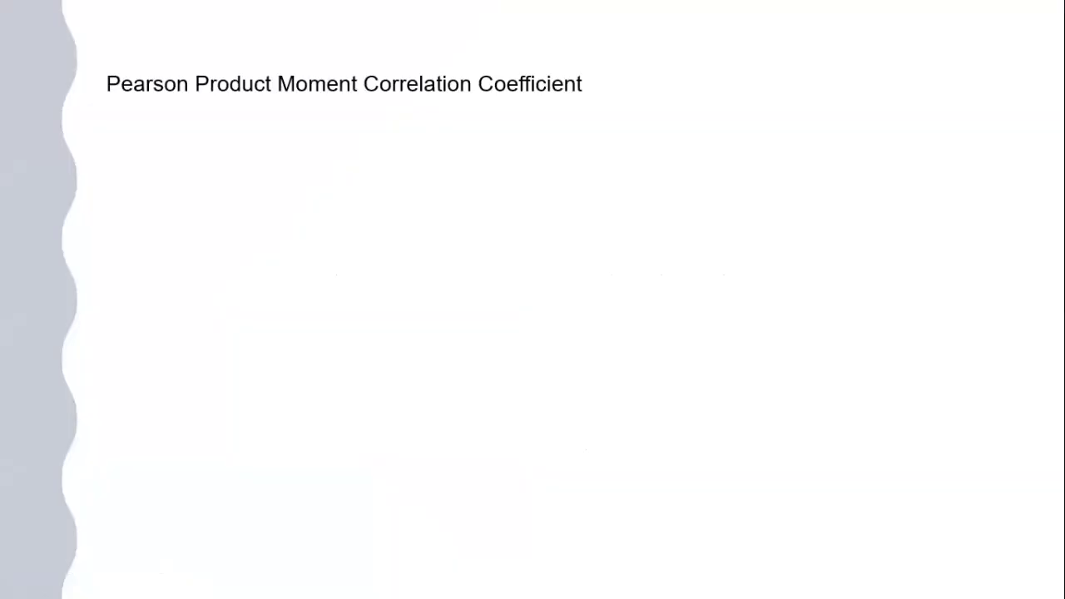
Bring in both Pearson r bullets and the Size of Correlation table from 0.00–0.30 to 0.90–1.00.
key(Right)
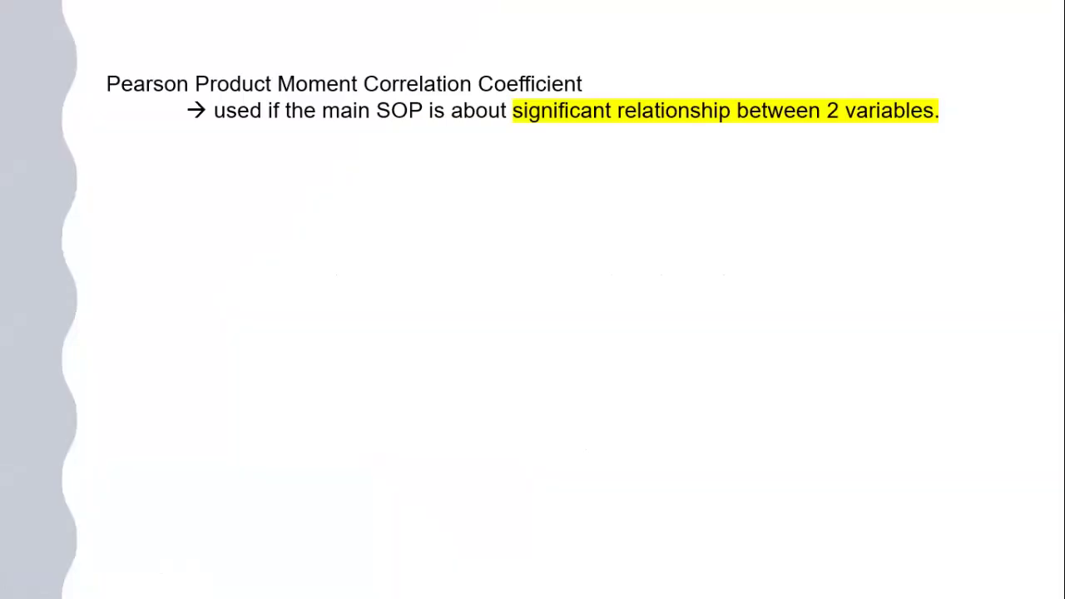
key(Right)
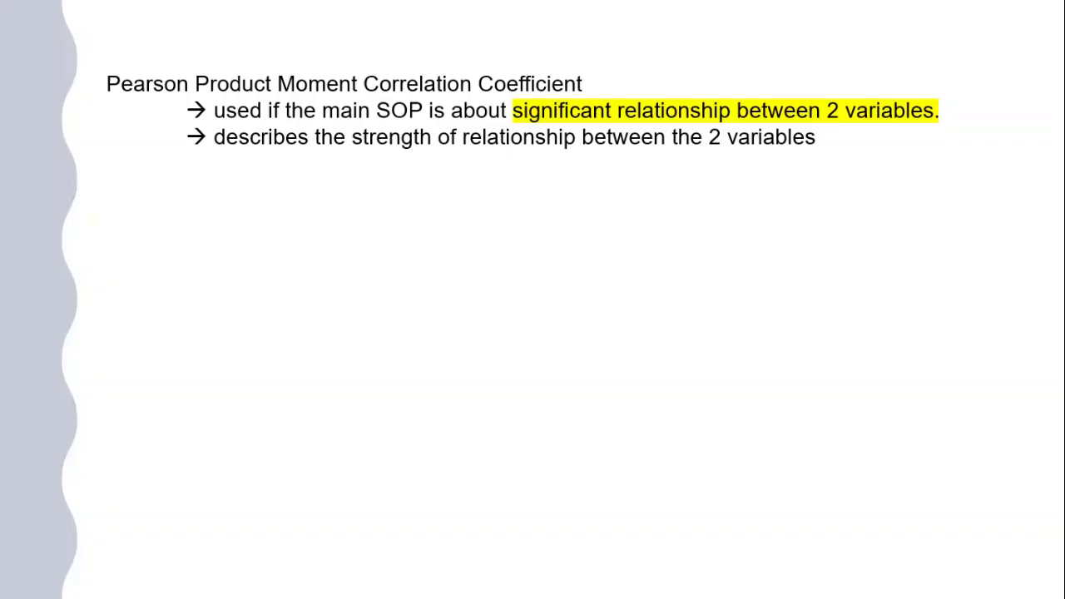
key(Right)
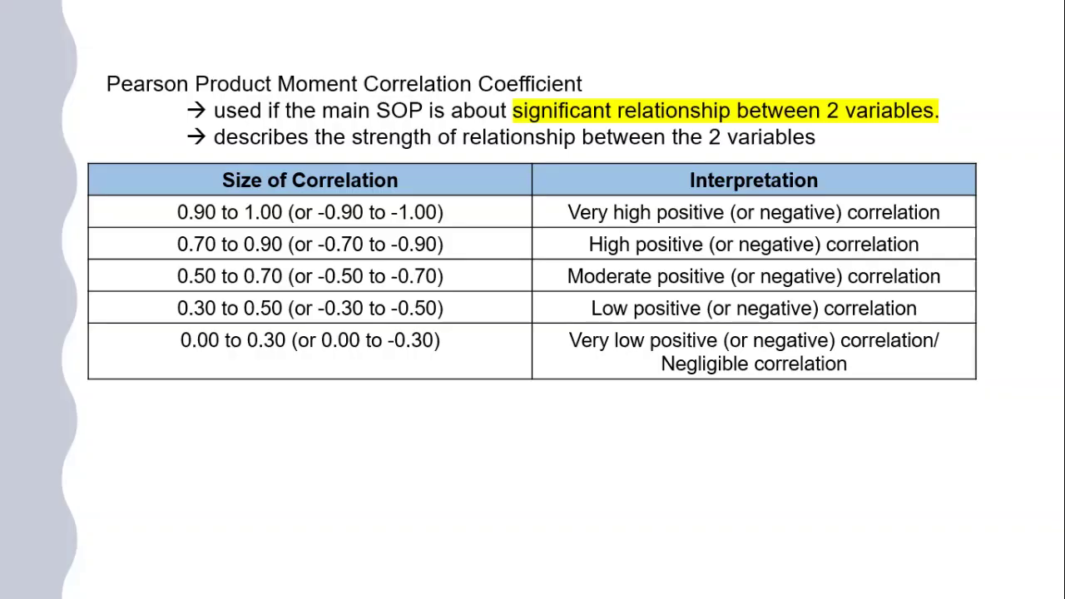
Build the t-Test for correlation heading, its bullets and the accept/reject null hypothesis rules.
key(Right)
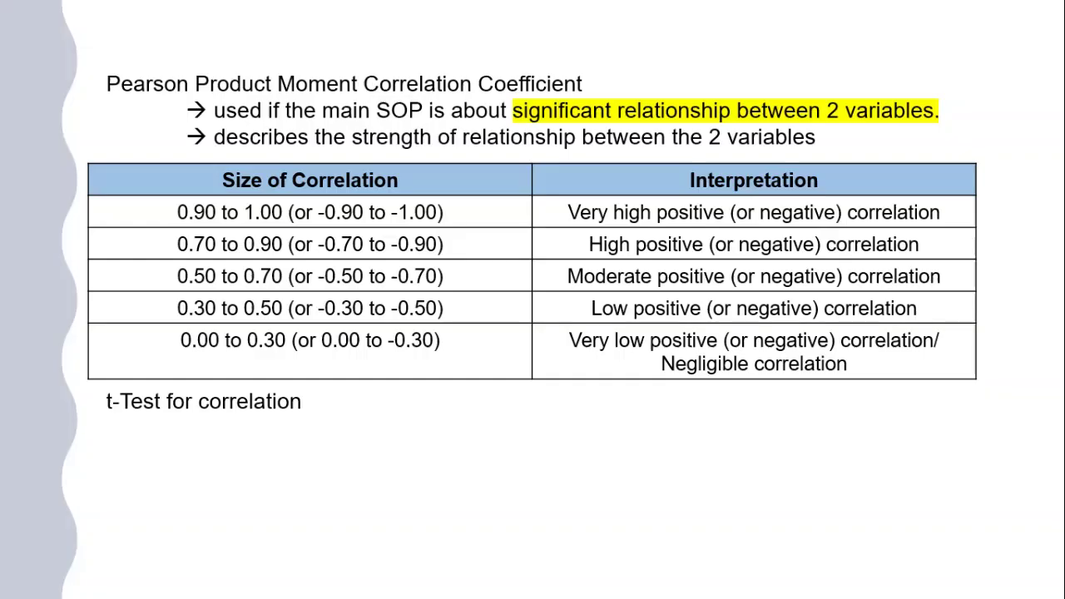
key(Right)
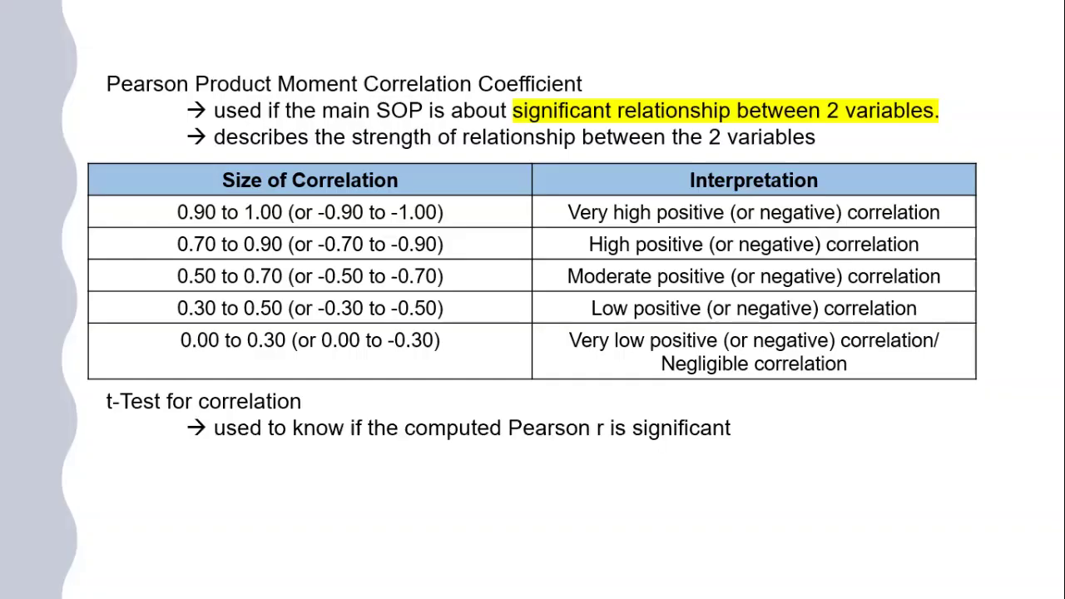
key(Right)
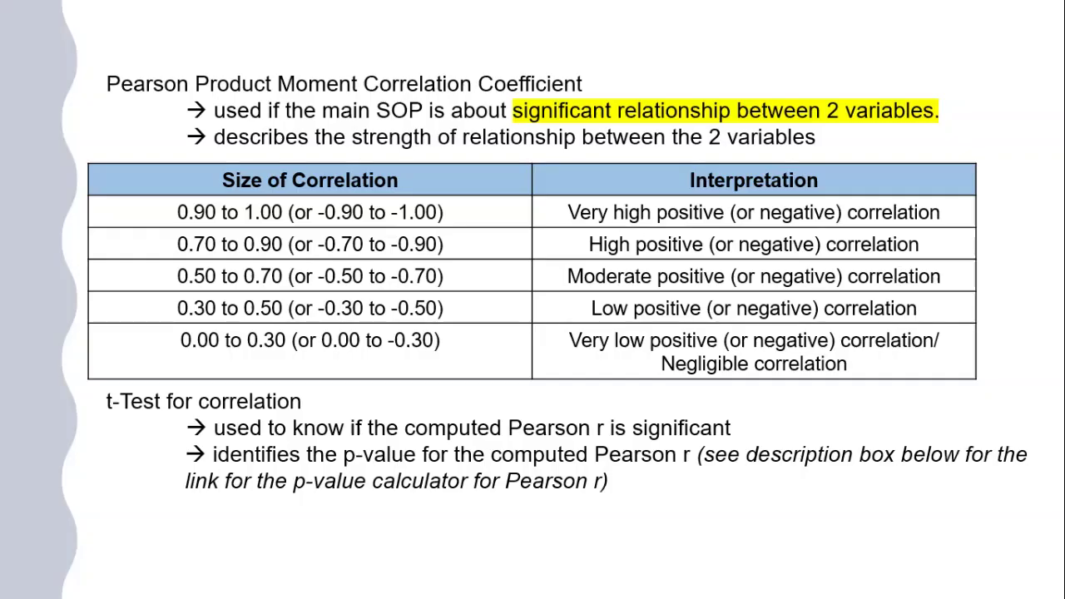
key(Right)
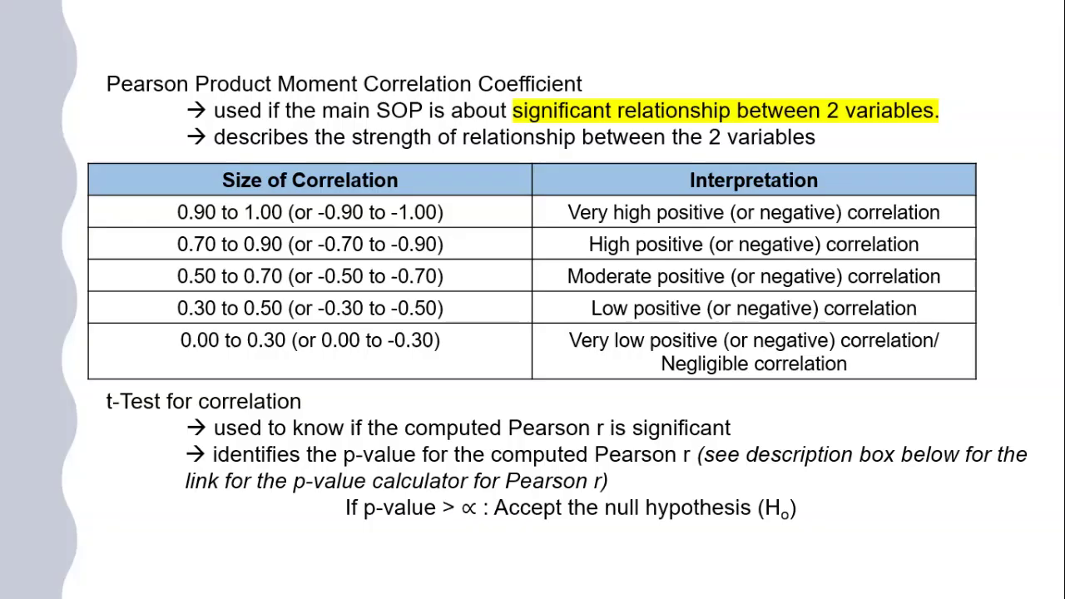
key(Right)
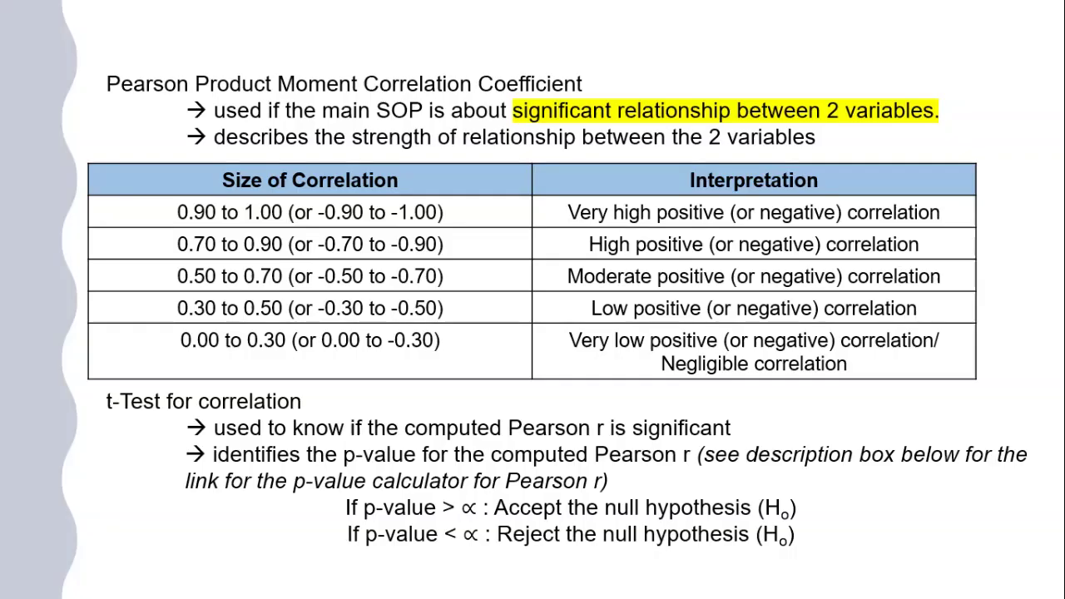
key(Right)
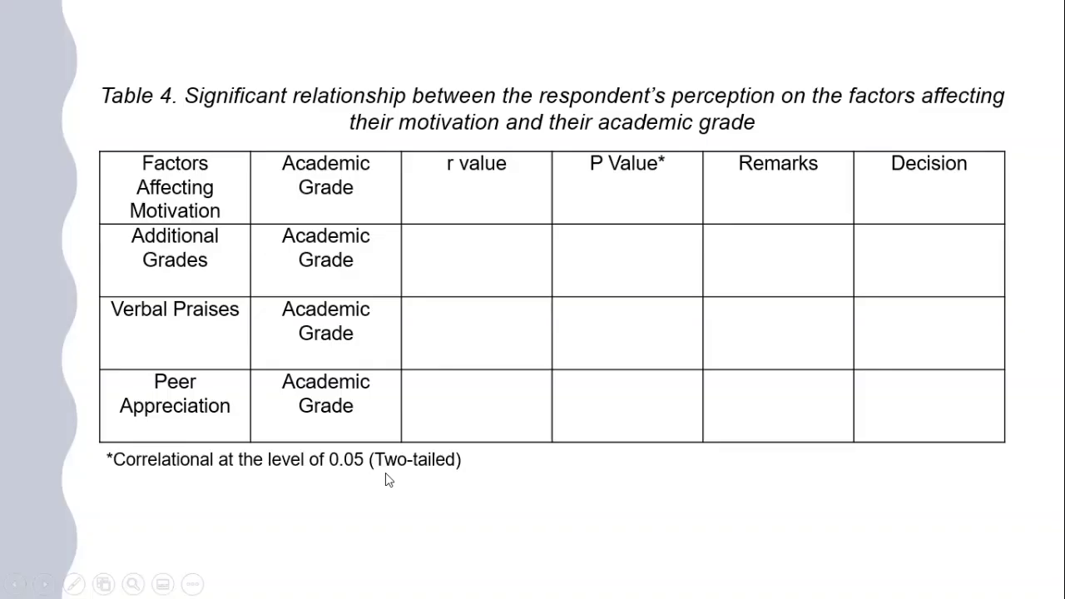
Switch from the Table 4 slide to the Pearson r sheet of Statistical Treatment Example.xlsx.
key(alt+Tab)
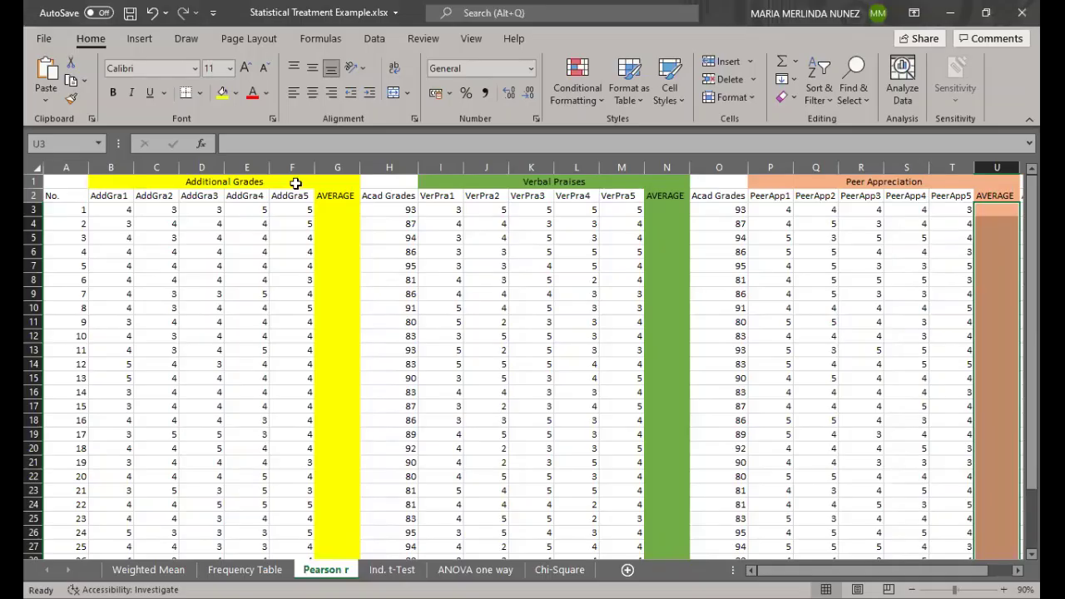
Walk through the Additional Grades, Verbal Praises and Peer Appreciation item headers and titles.
click(157, 182)
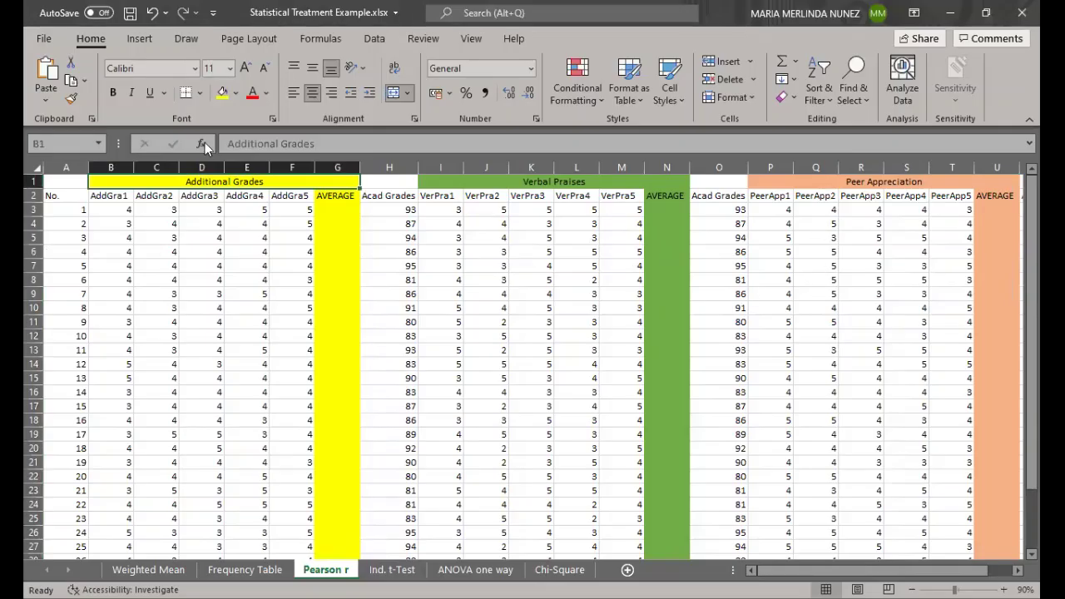
click(114, 195)
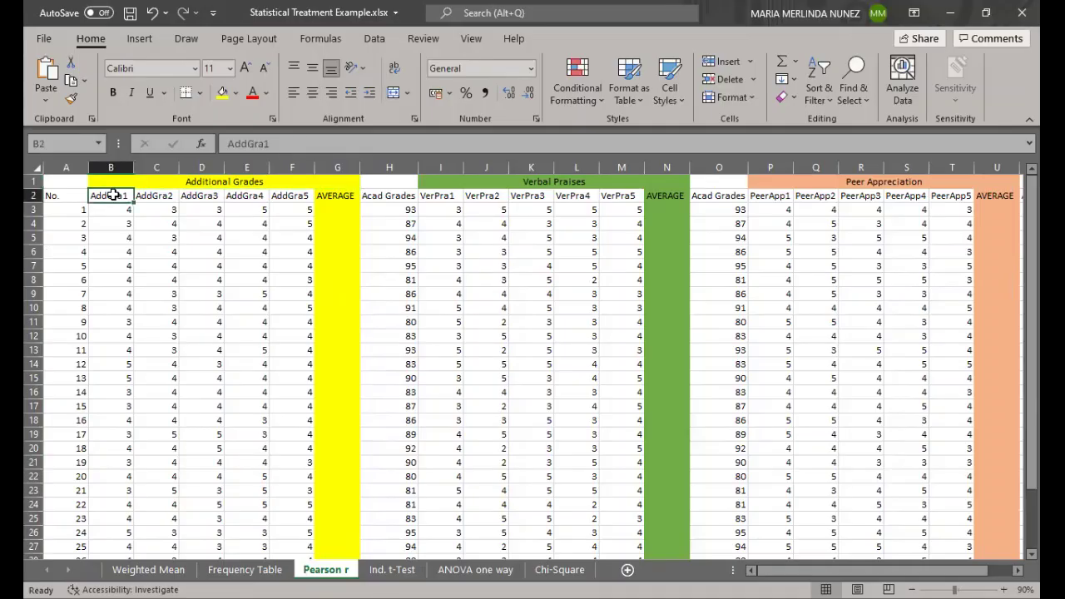
key(Right)
key(Right)
key(Right)
key(Right)
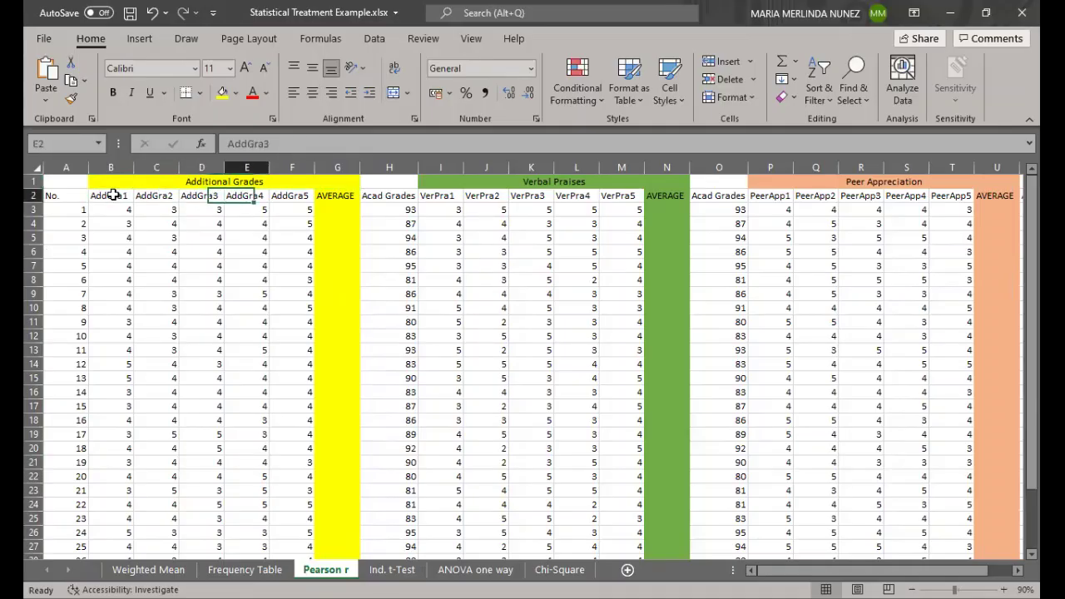
key(Up)
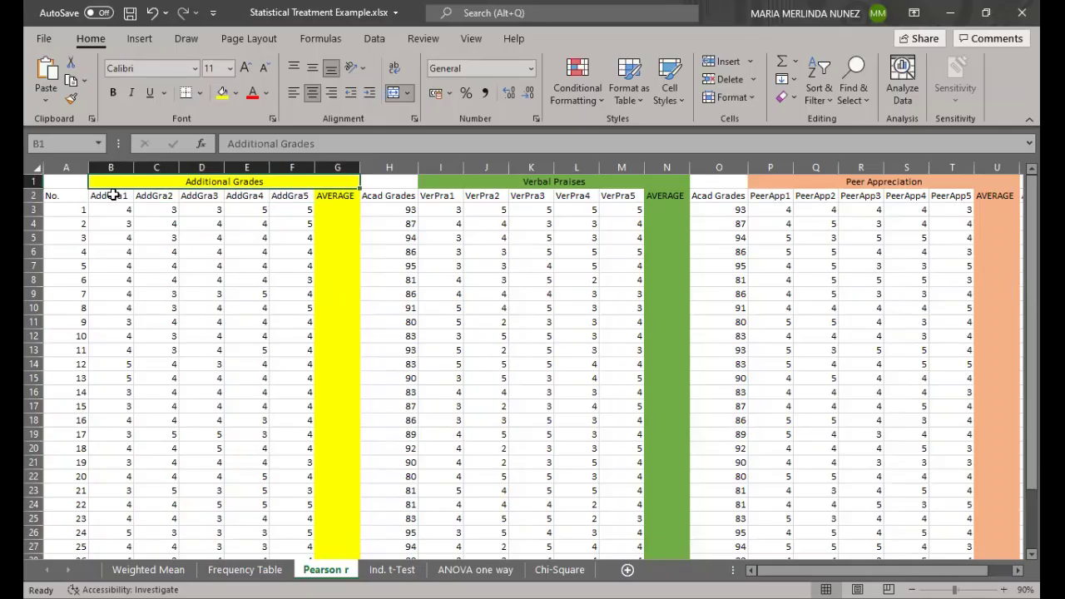
click(445, 196)
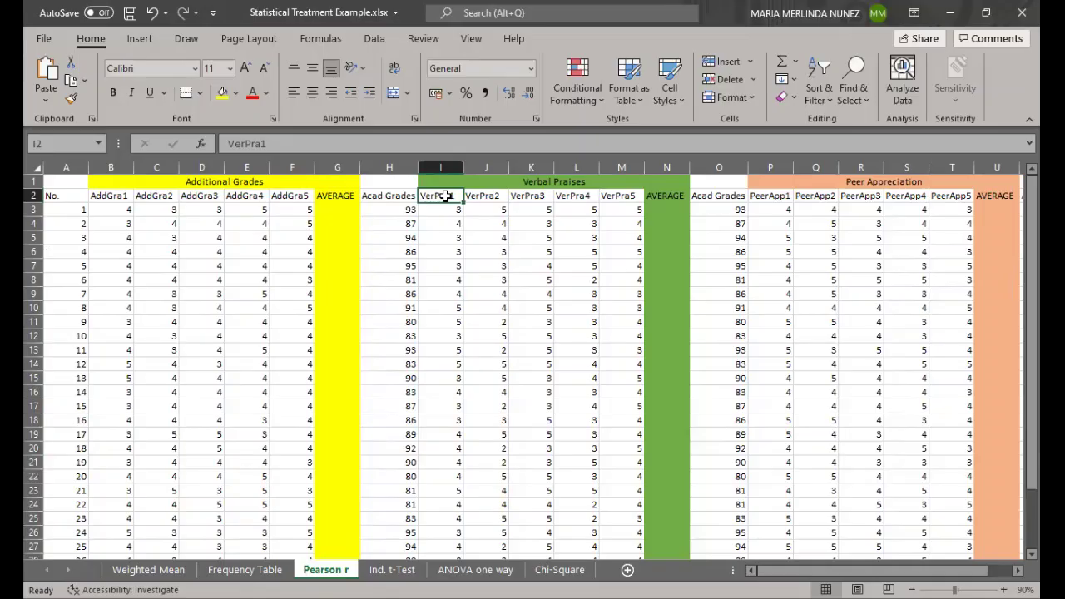
key(Right)
key(Right)
key(Right)
key(Right)
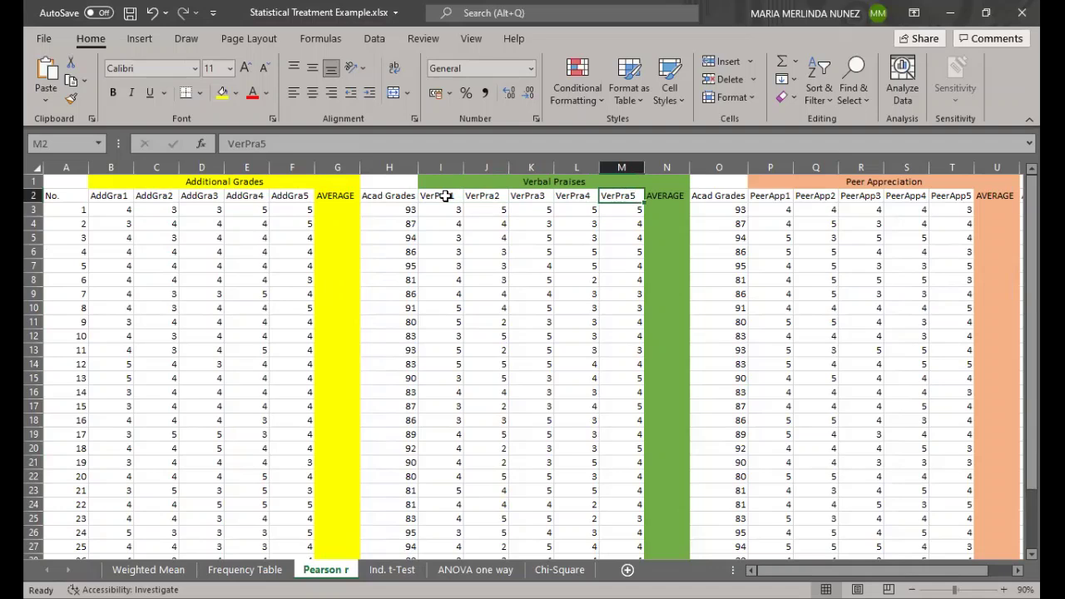
key(Up)
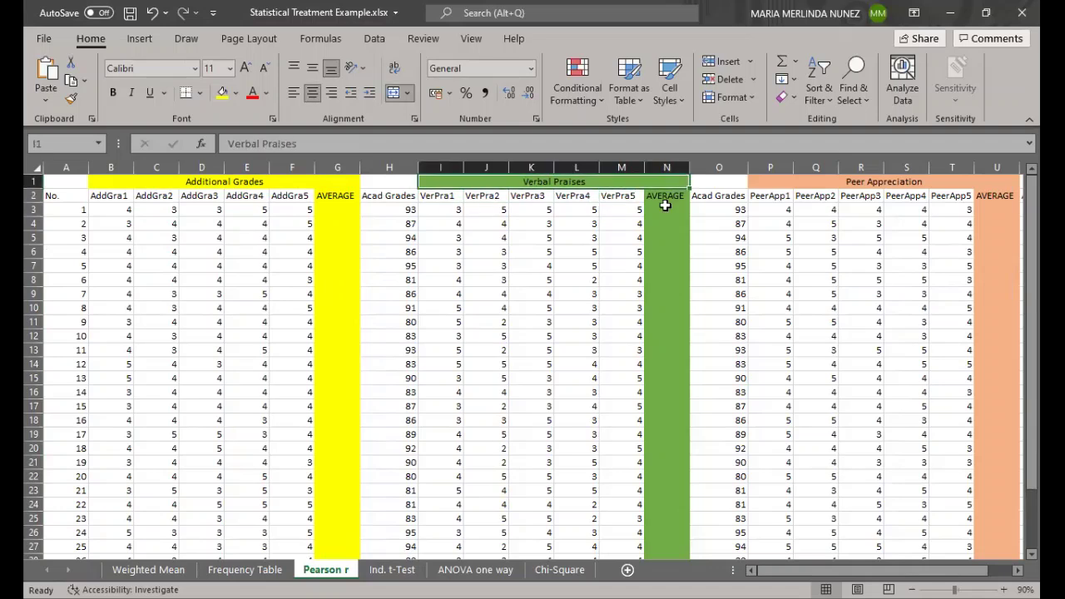
click(774, 194)
key(Right)
key(Right)
key(Right)
key(Right)
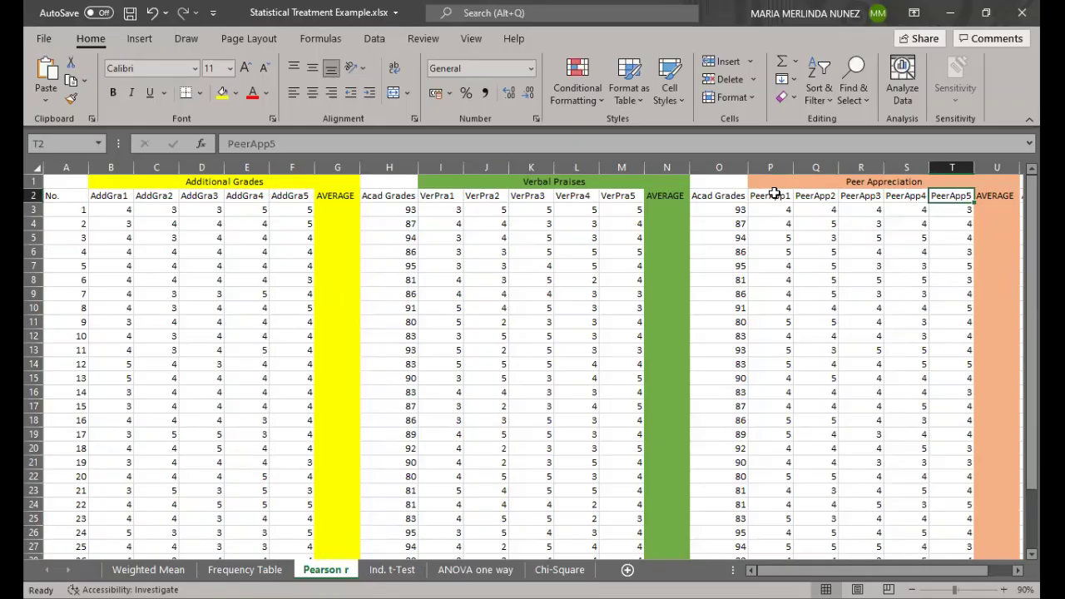
key(Up)
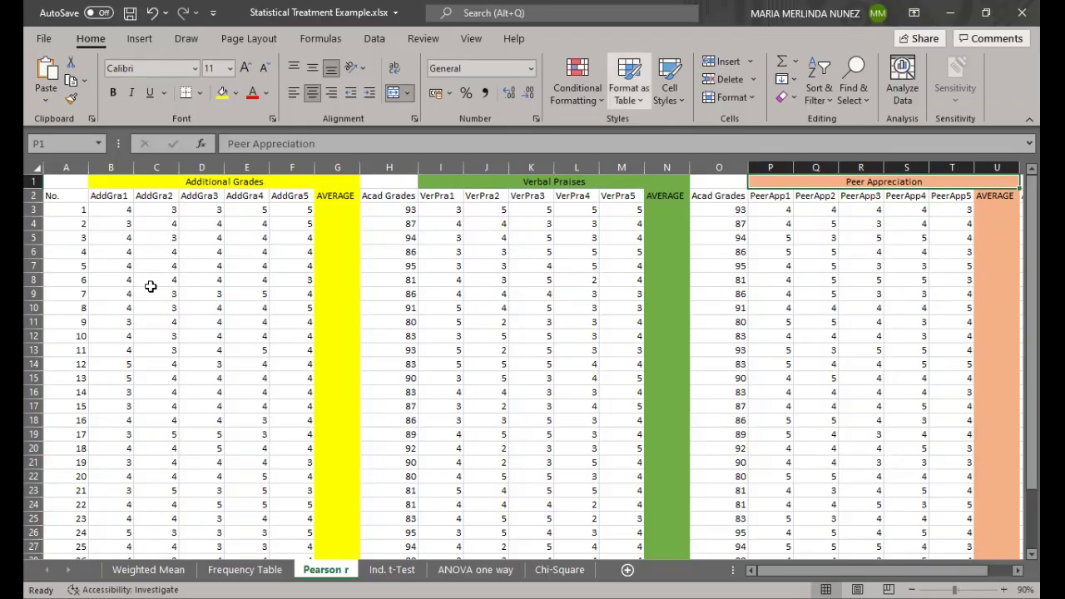
Highlight the AVERAGE and Acad Grades columns and each factor's title cell, ending at V2.
click(381, 167)
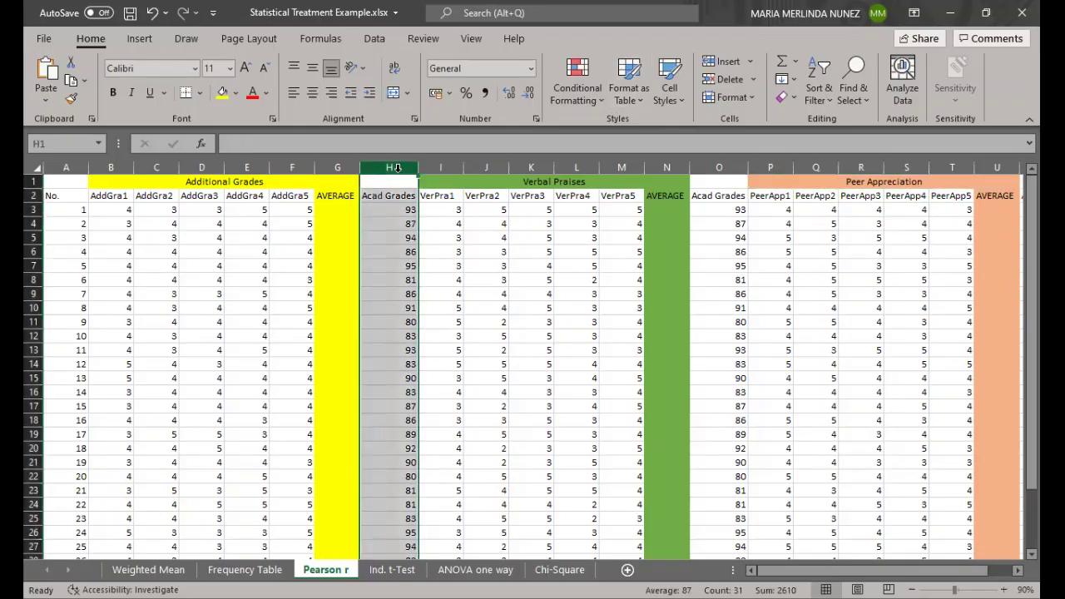
click(334, 208)
drag(334, 196, 338, 348)
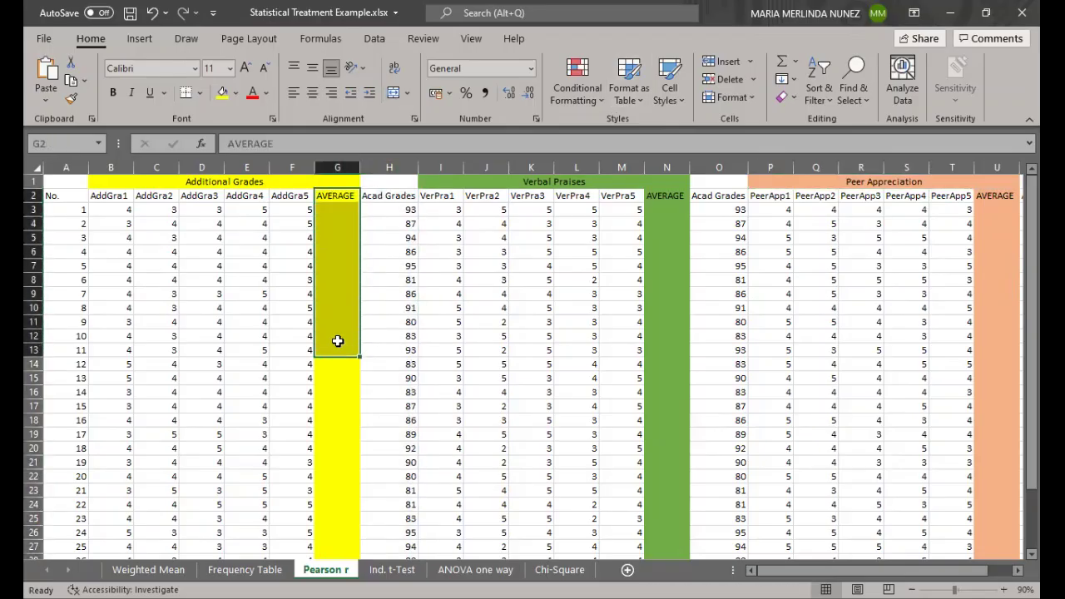
click(388, 166)
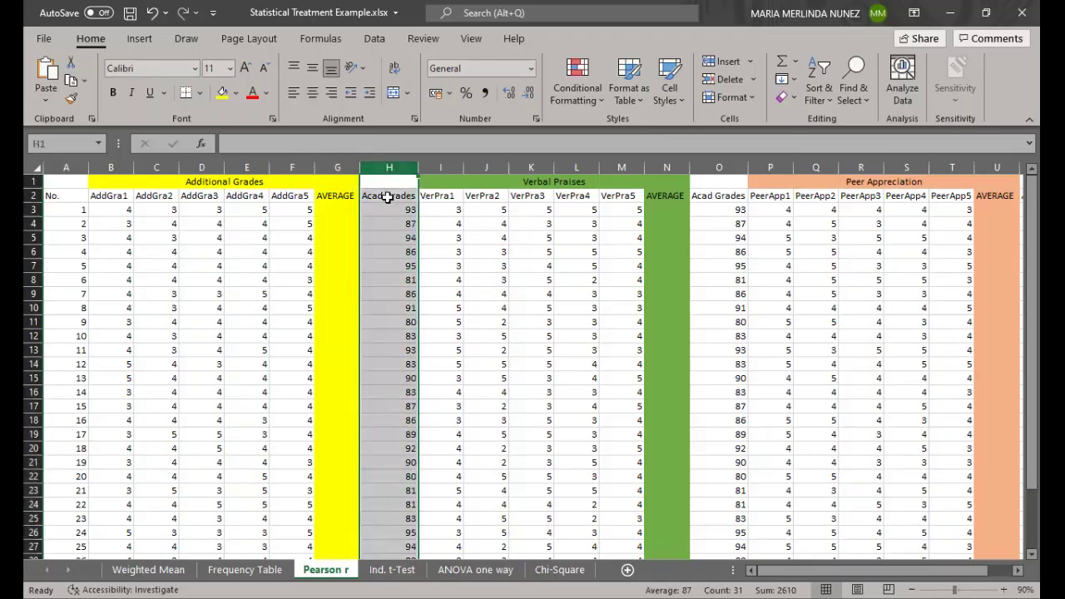
click(382, 197)
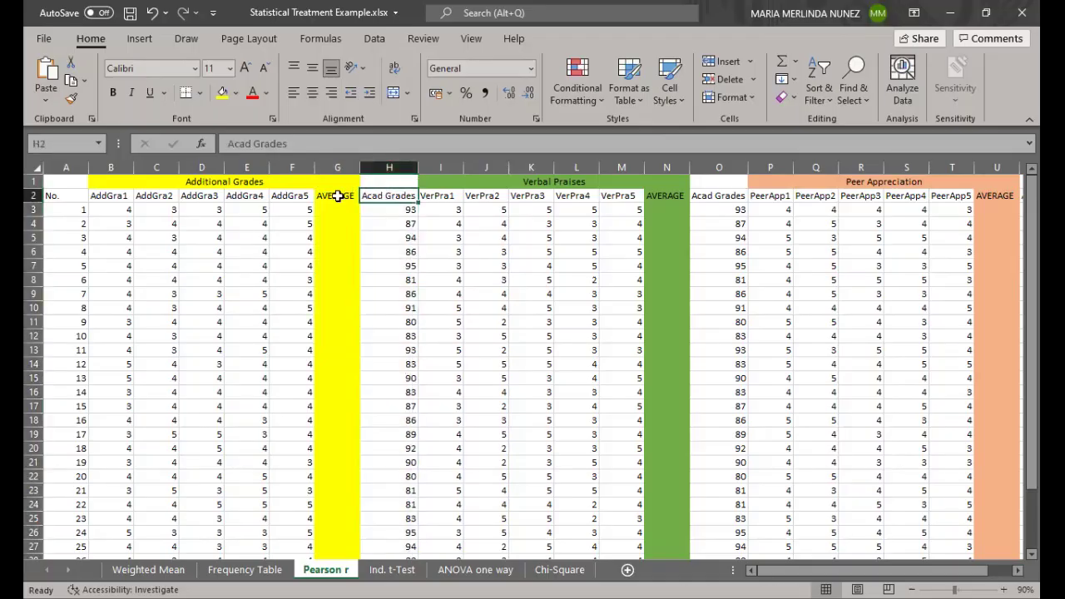
drag(337, 195, 411, 218)
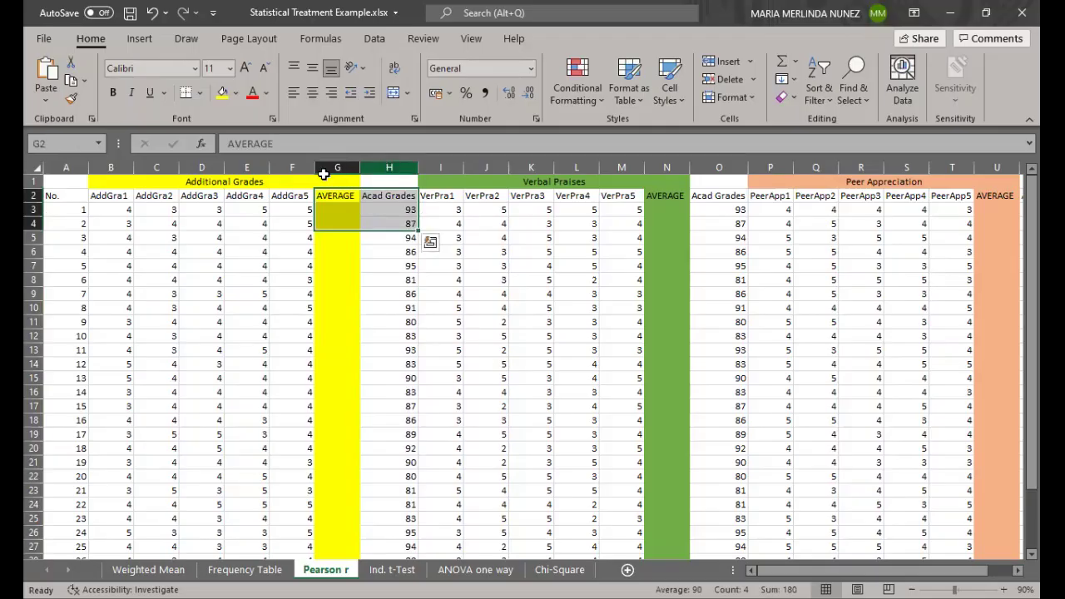
click(335, 170)
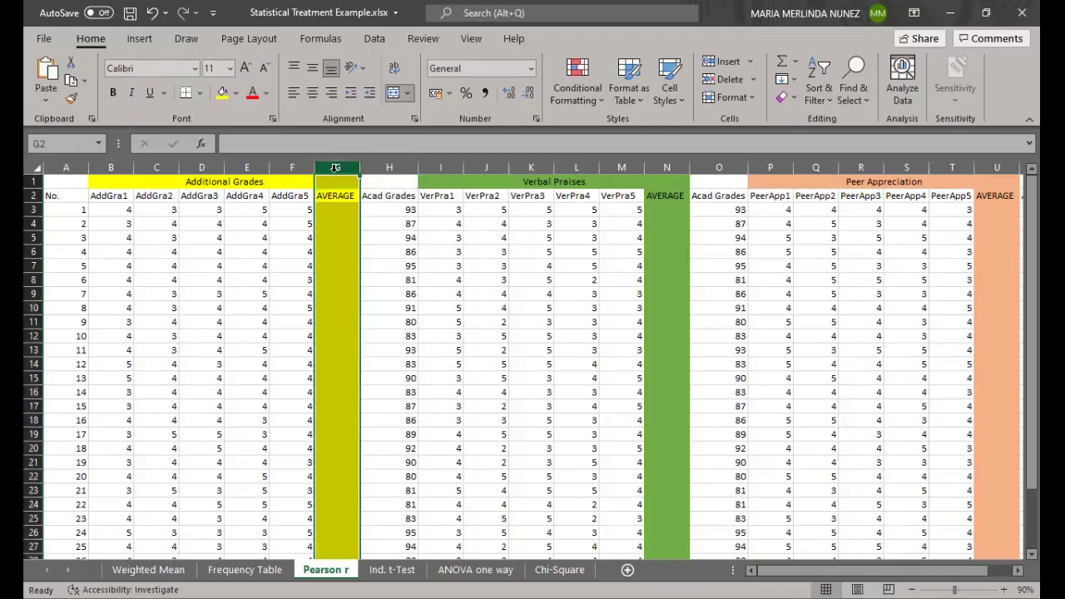
click(192, 181)
click(474, 182)
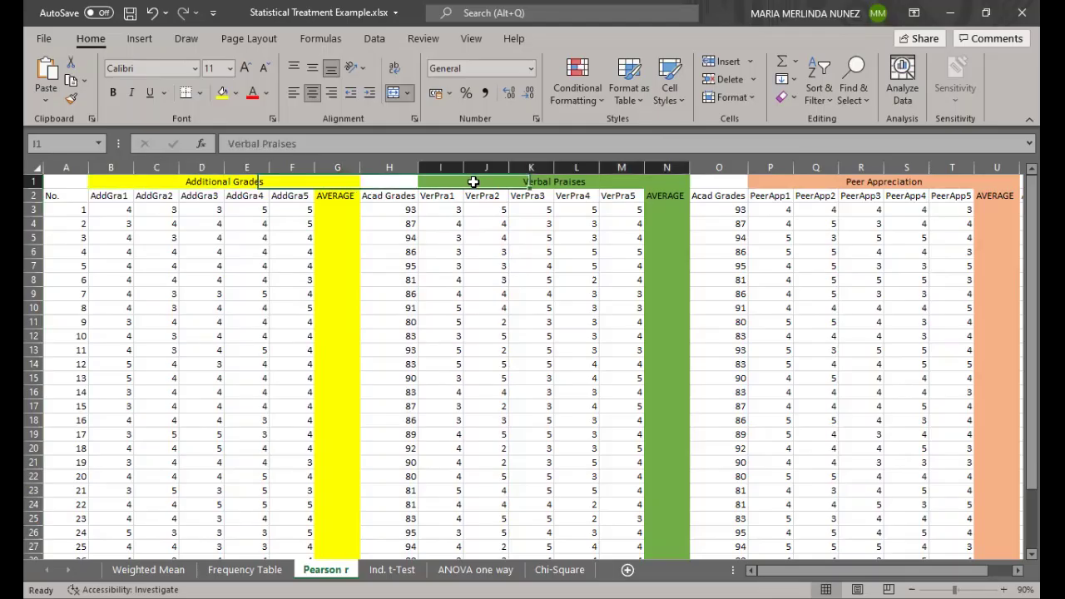
click(795, 181)
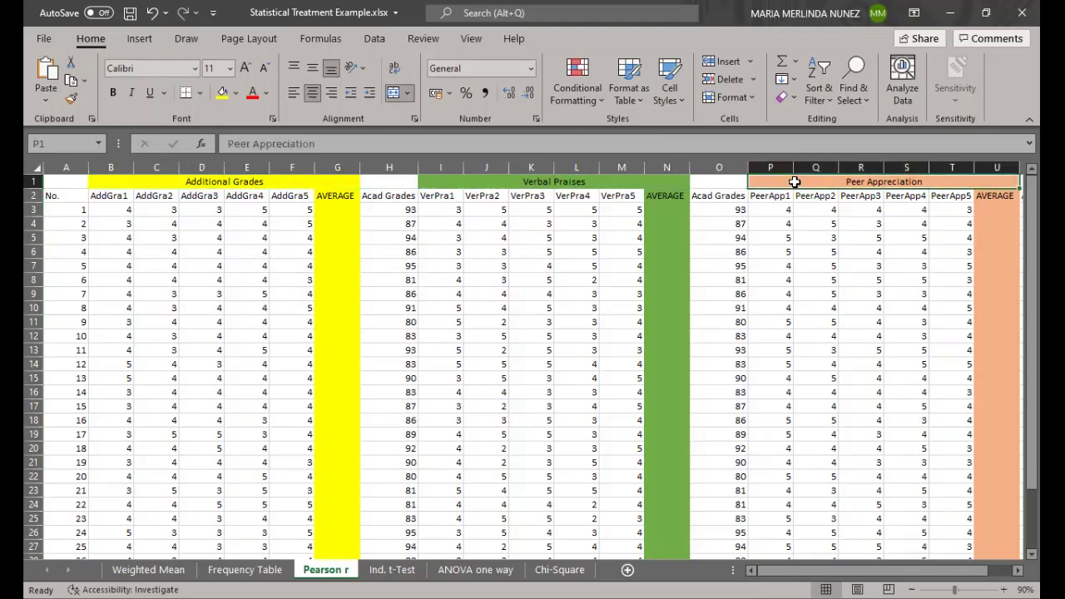
key(Right)
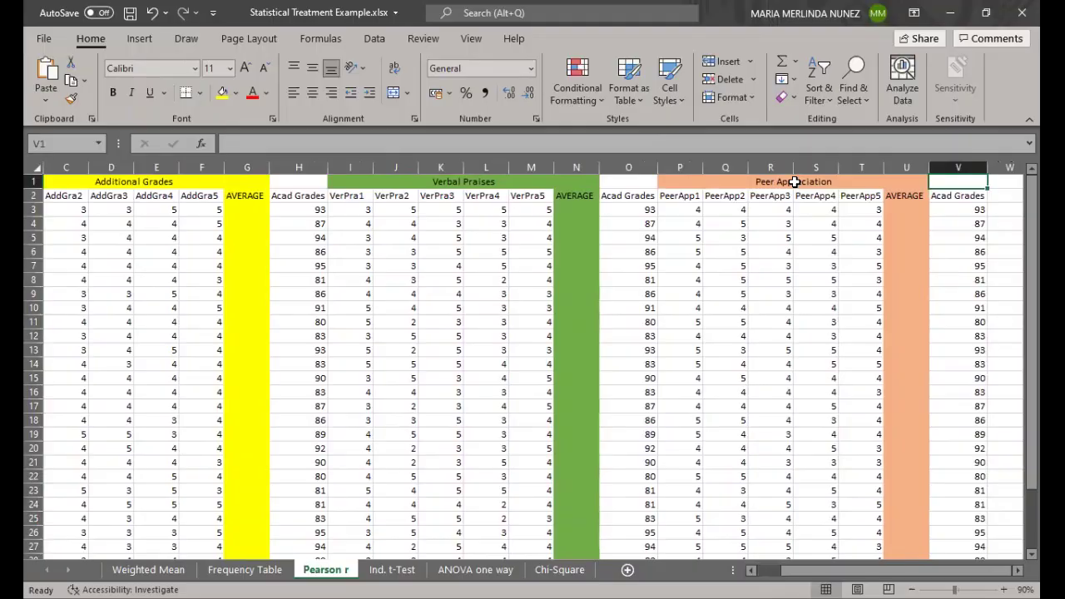
key(Down)
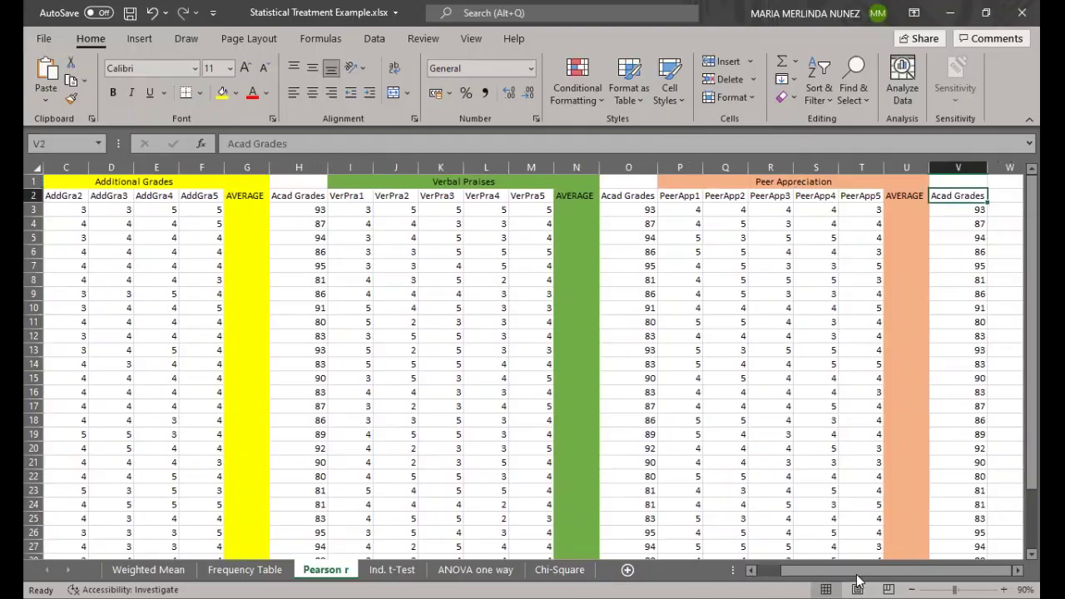
Back at column A, highlight a respondent's row of item scores and select G3.
scroll(125, 228, left, 2)
drag(116, 210, 333, 210)
drag(109, 223, 341, 223)
click(352, 206)
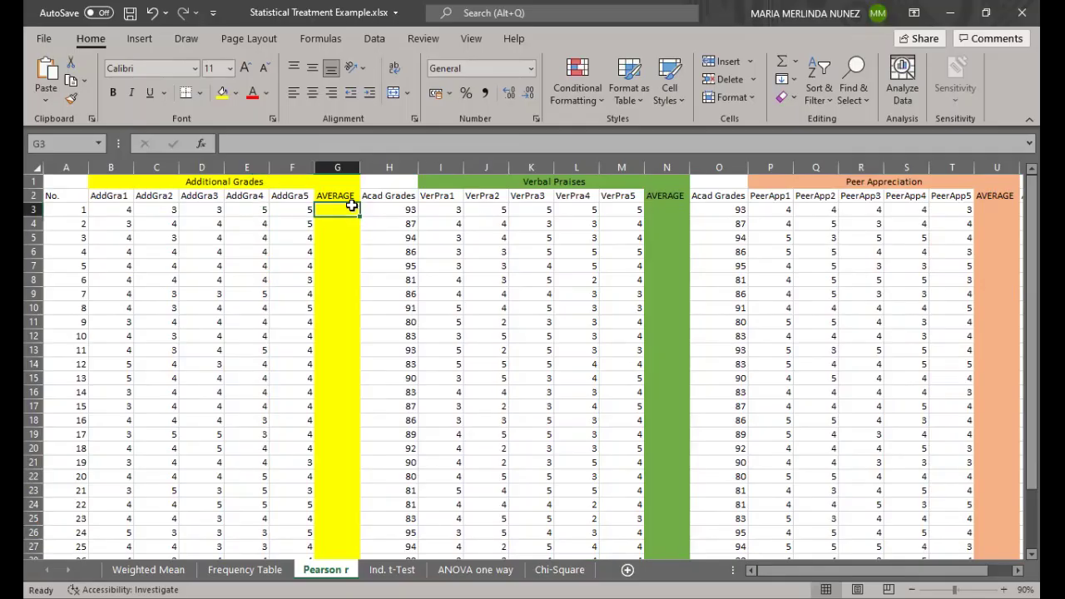
Highlight the empty Additional Grades and Verbal Praises AVERAGE columns beside Acad Grades.
click(344, 195)
drag(345, 195, 390, 386)
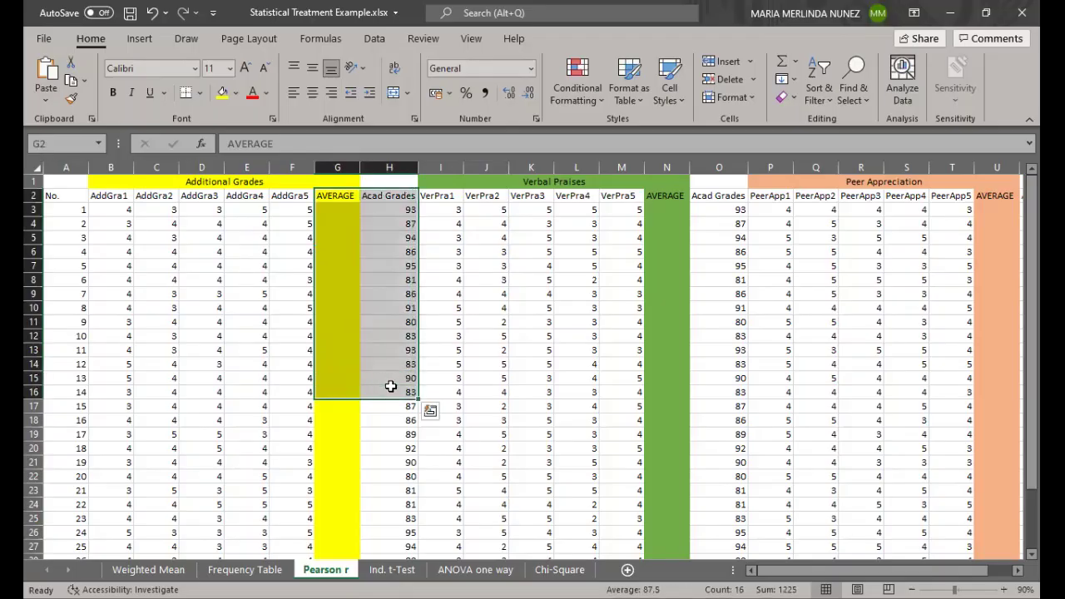
click(232, 180)
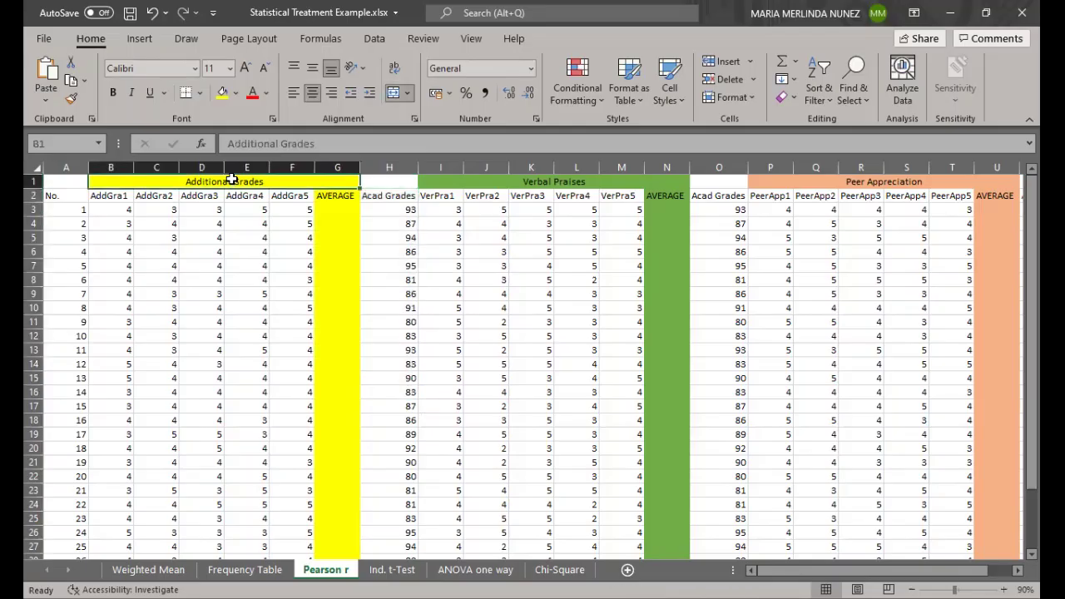
click(384, 195)
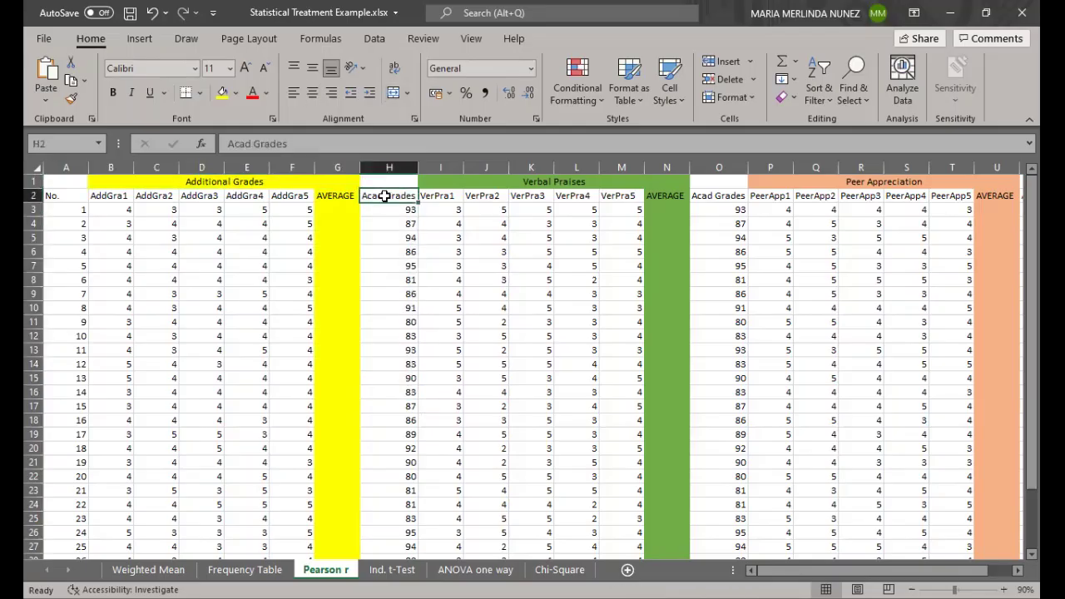
click(665, 209)
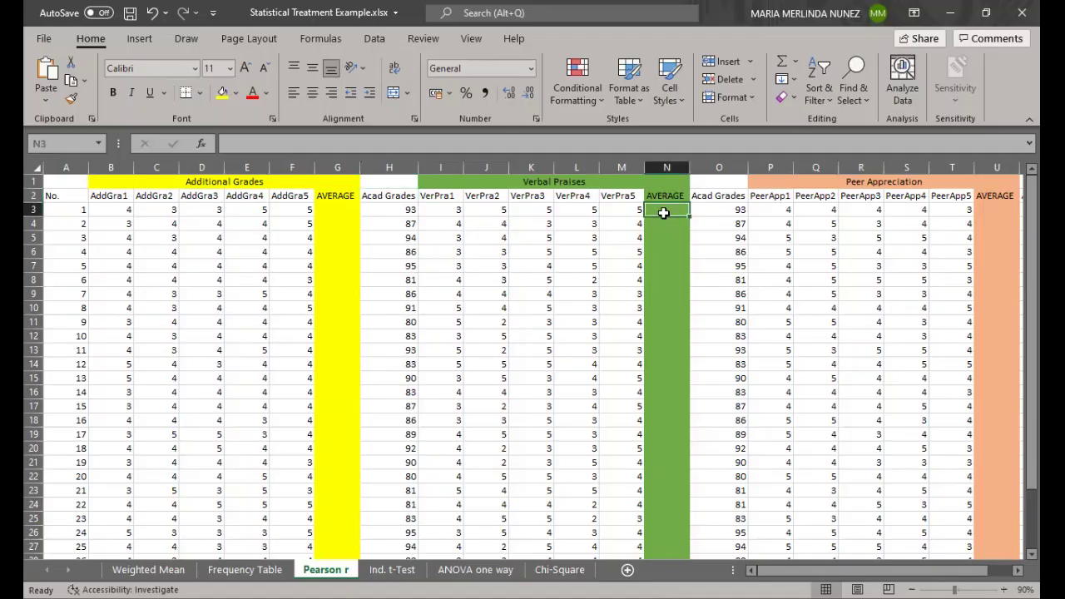
drag(672, 211, 673, 520)
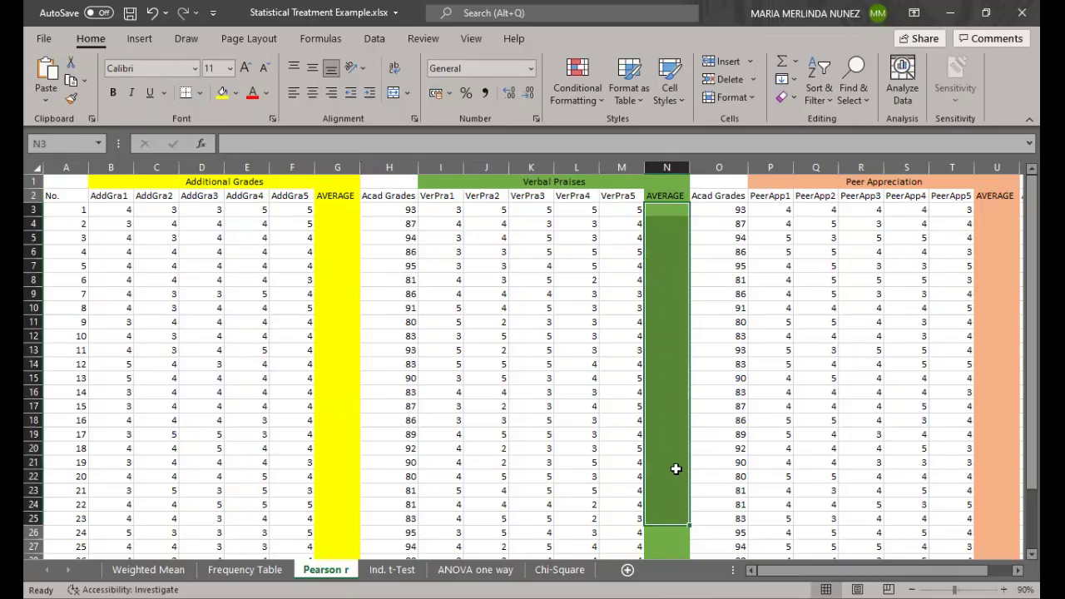
key(shift+Right)
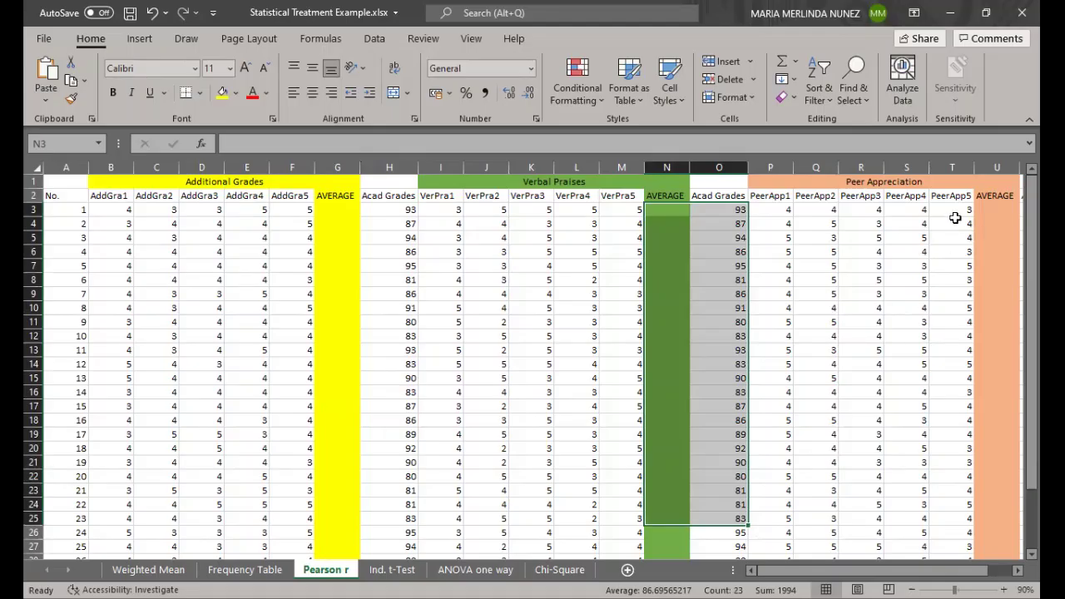
Enter =AVERAGE(B3:F3) in G3 for the first respondent's Additional Grades mean.
click(345, 211)
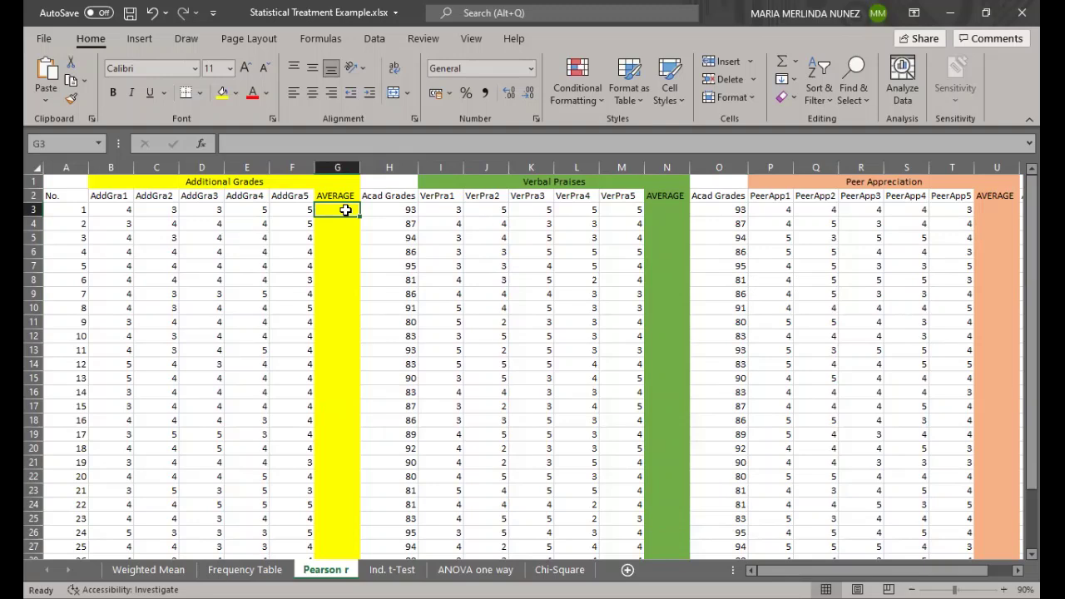
text(=A)
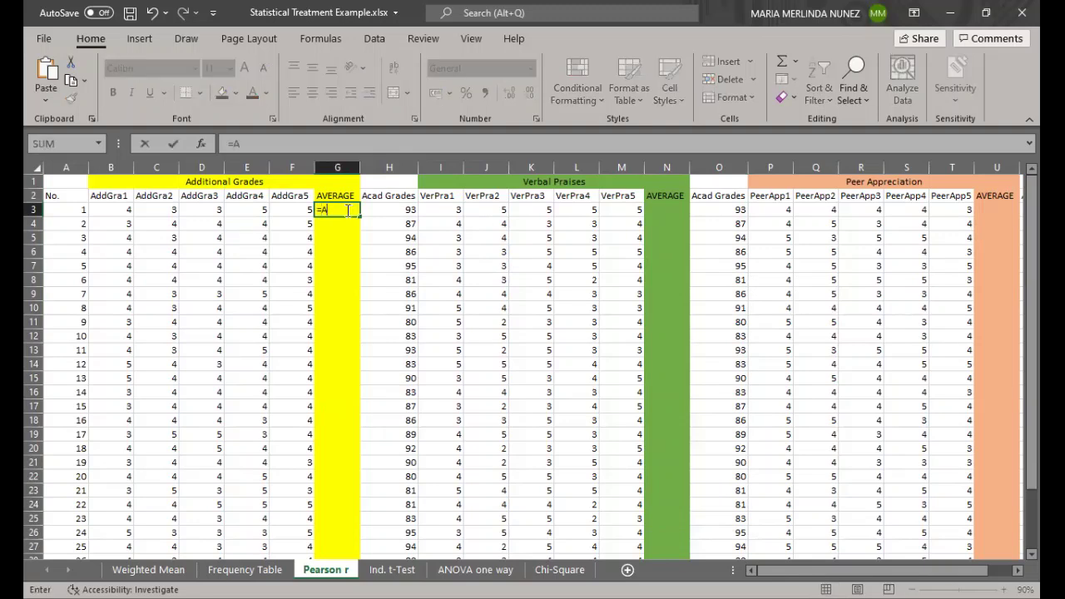
text(VERAGE)
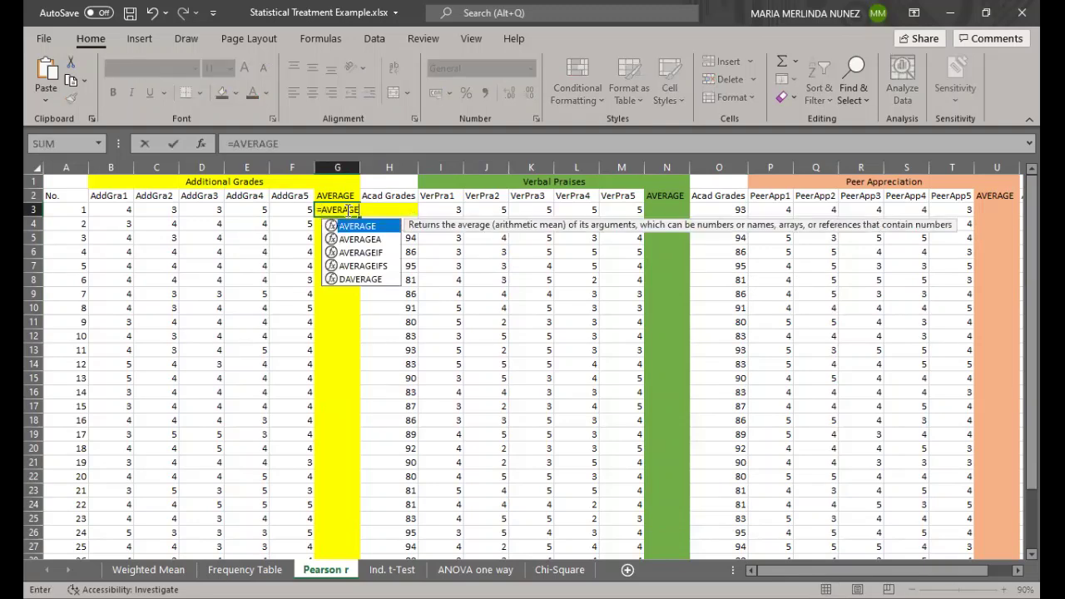
text(()
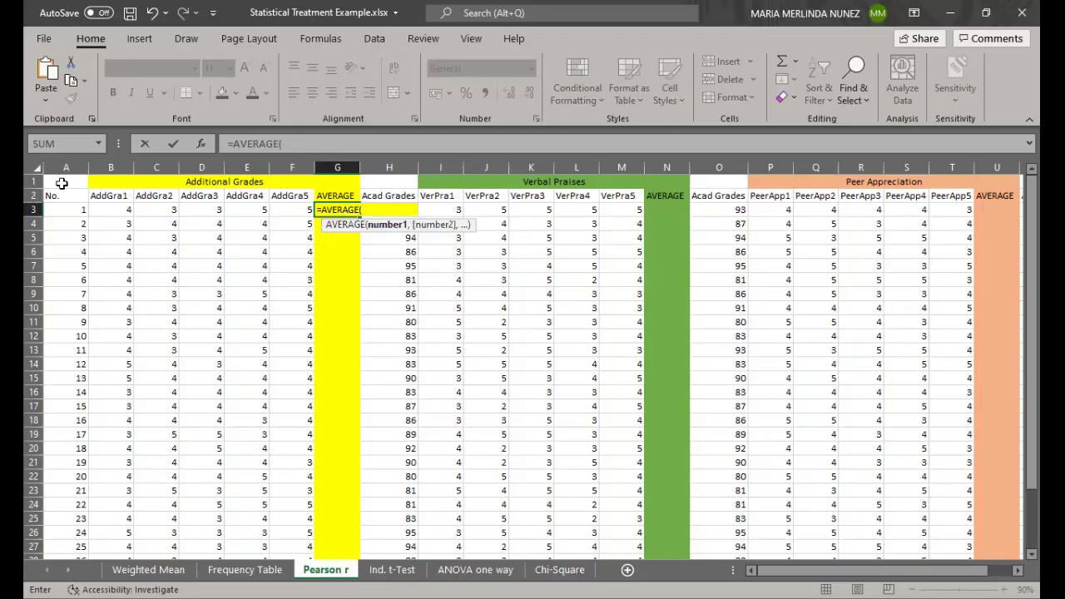
click(133, 209)
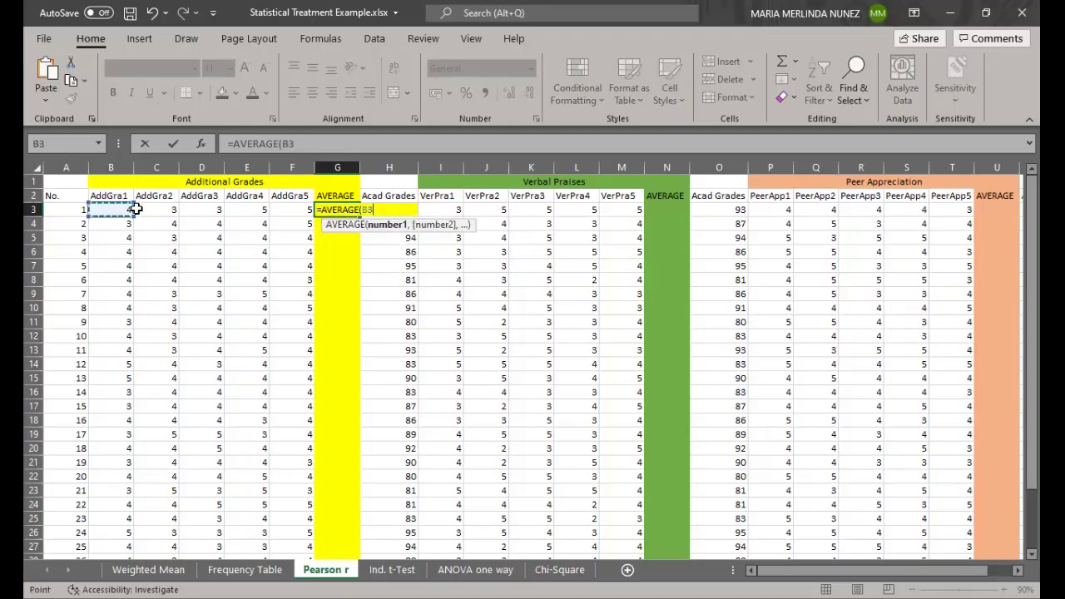
shift+click(288, 210)
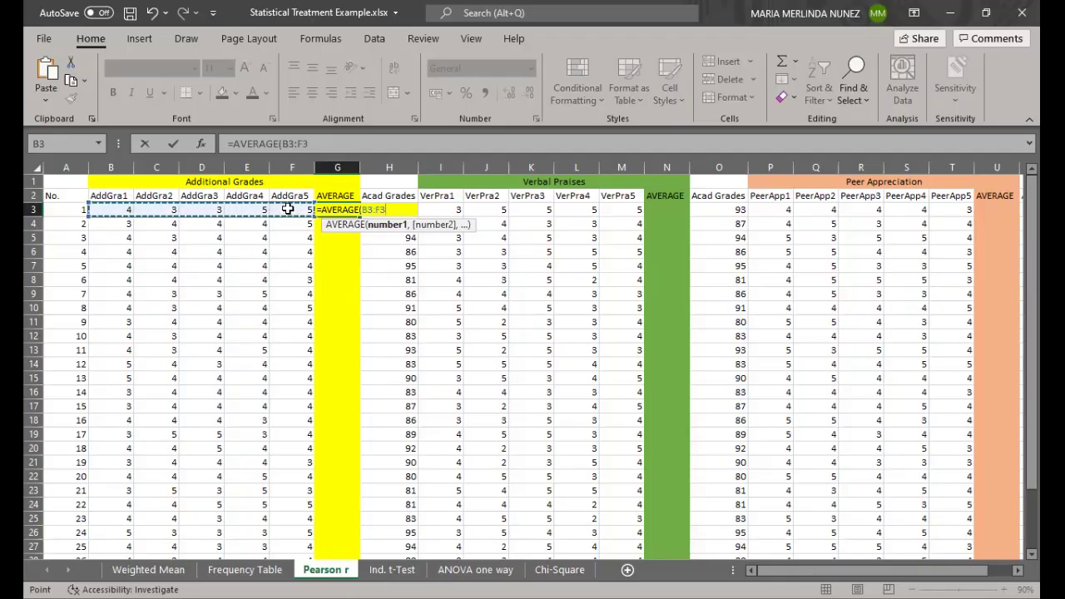
text())
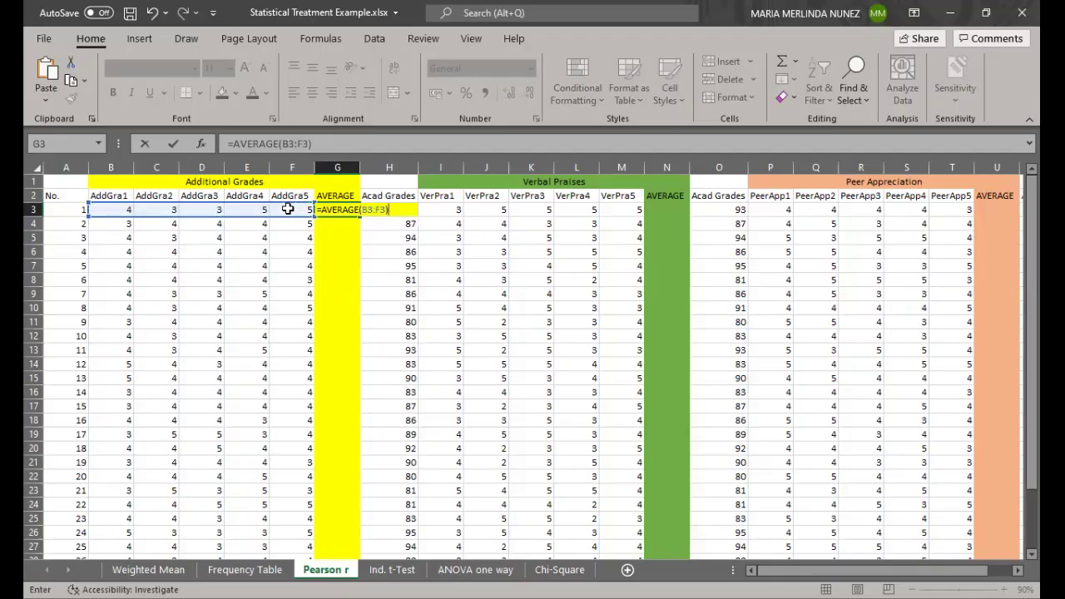
key(Return)
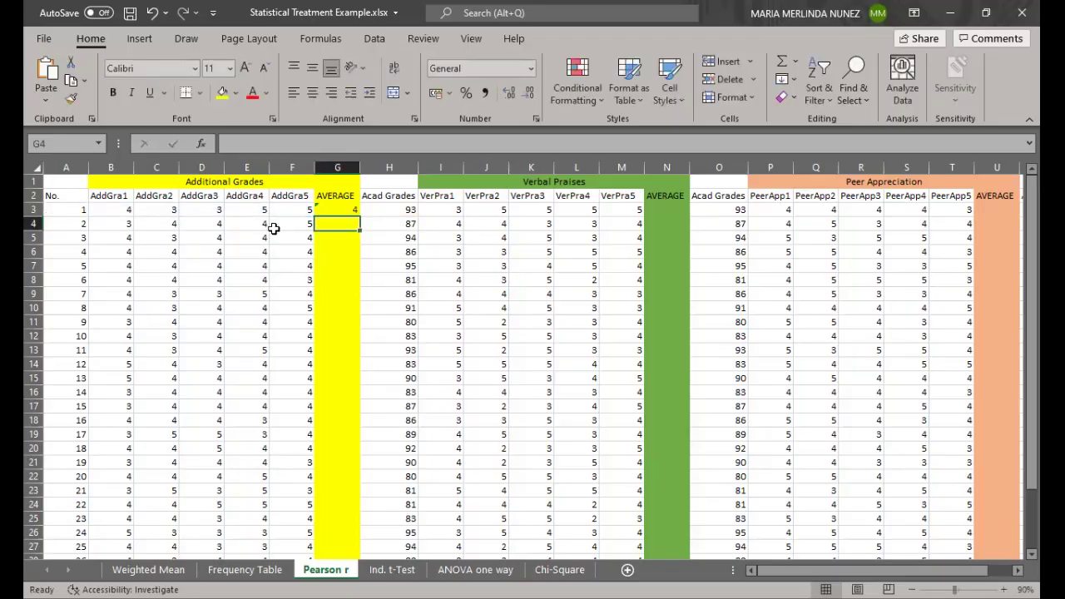
Fill G3's formula down to G32 and trace the precedents of G6 and G19.
click(341, 210)
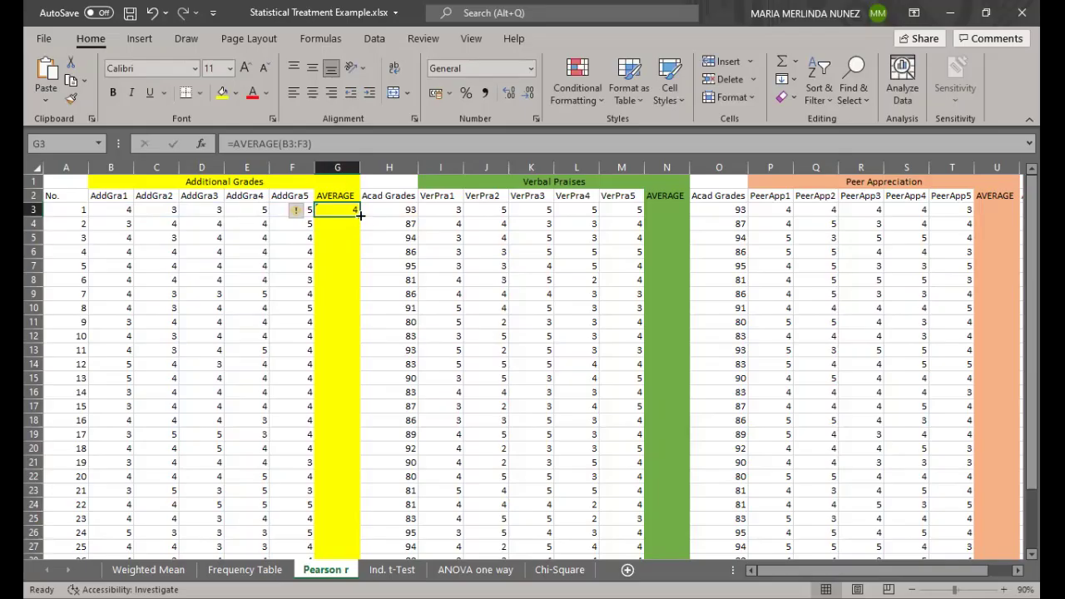
drag(361, 214, 359, 538)
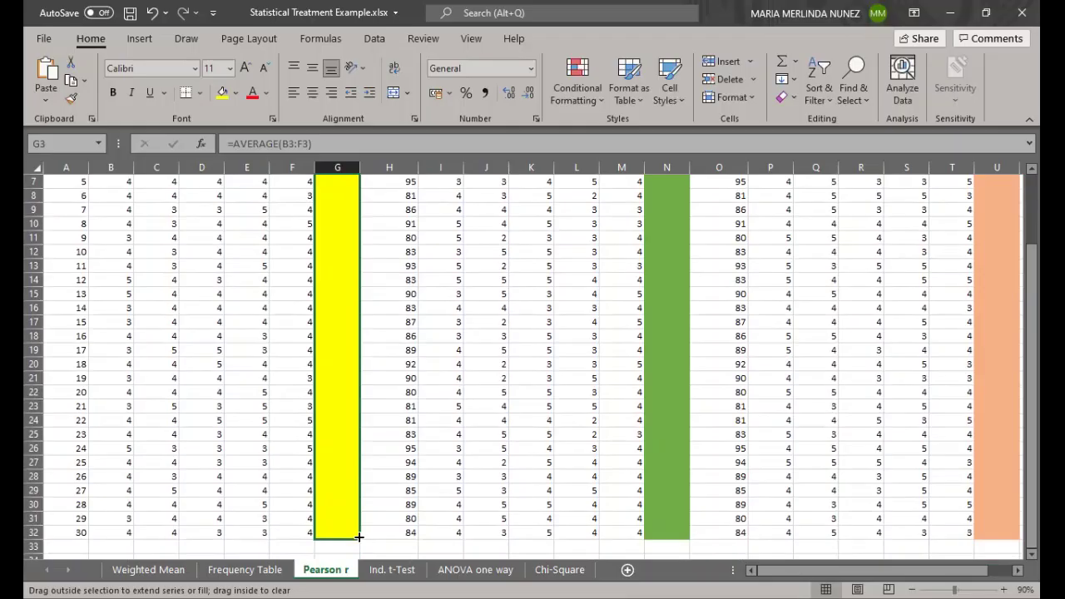
drag(358, 538, 359, 537)
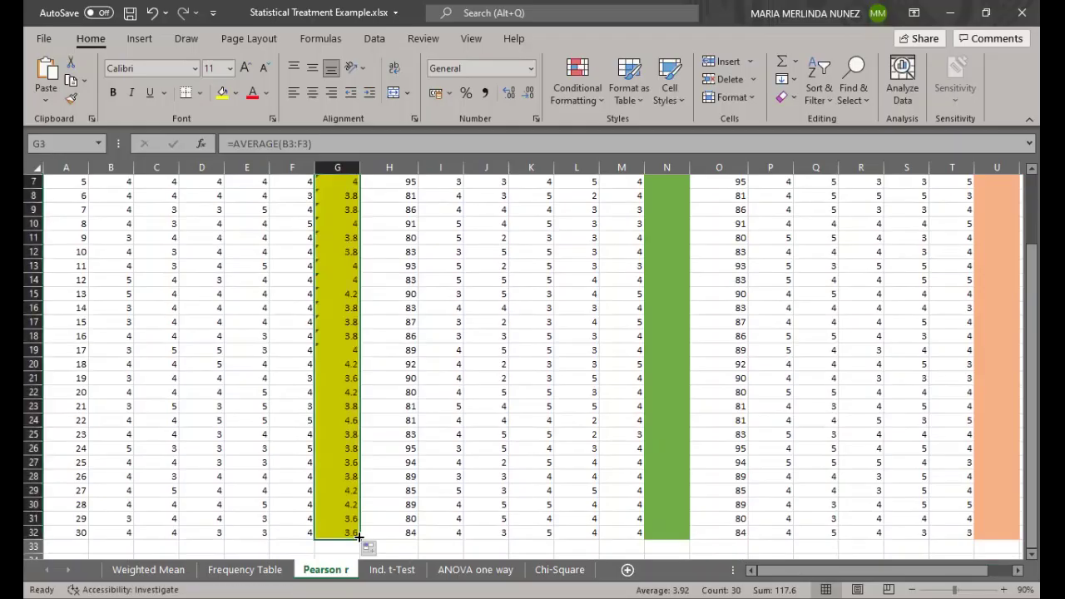
scroll(353, 284, up, 2)
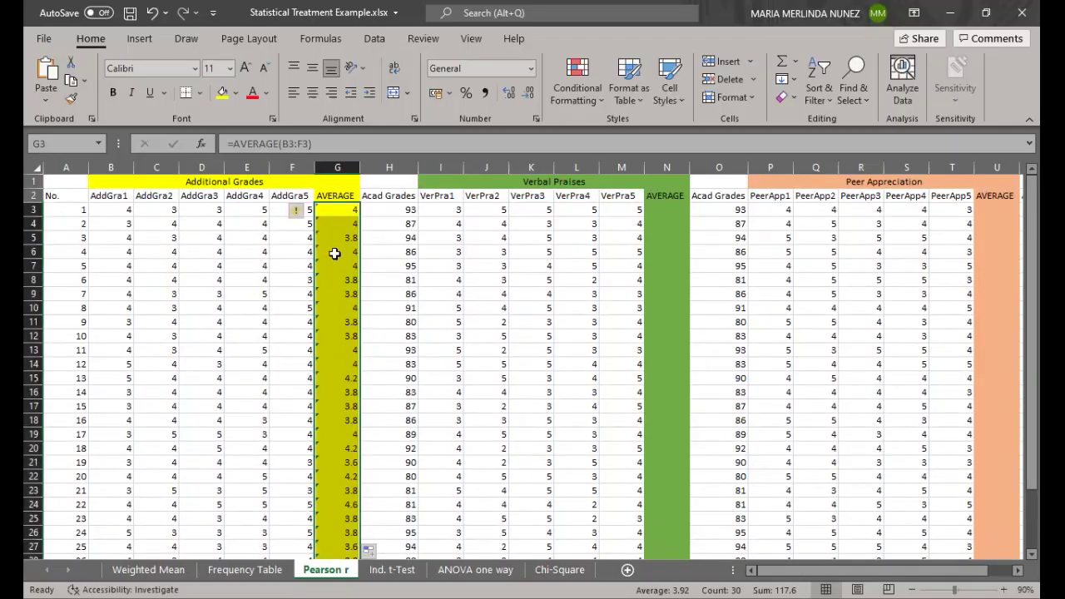
click(334, 254)
key(ctrl+bracketleft)
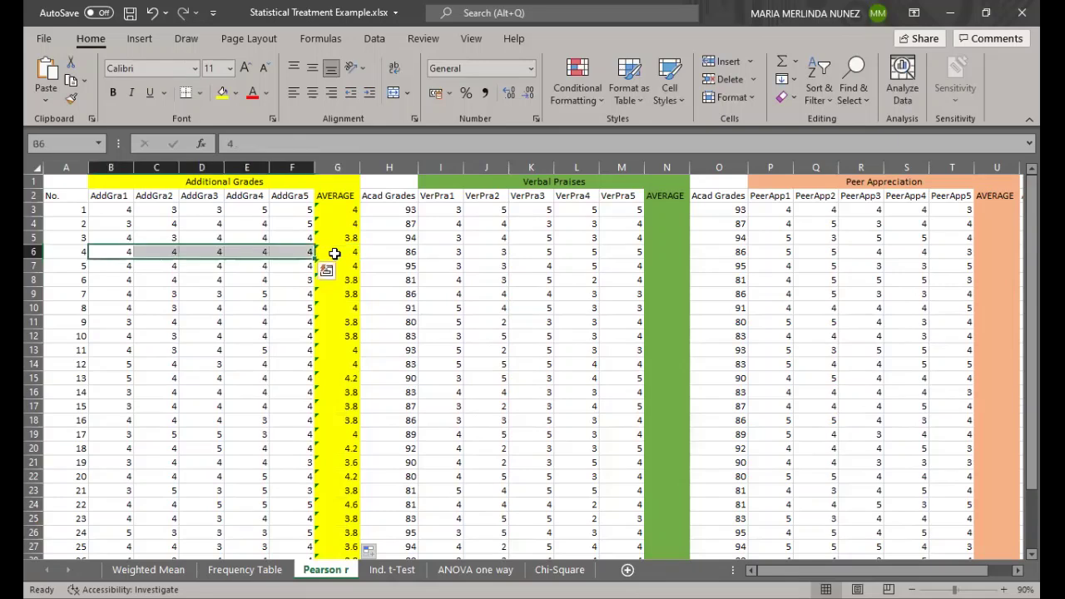
click(334, 435)
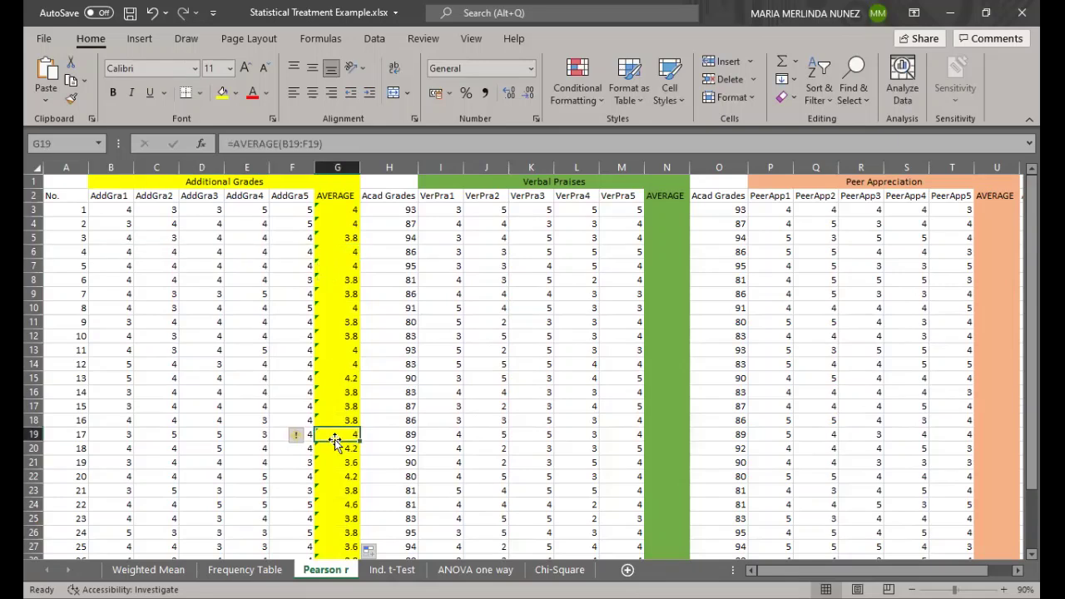
key(ctrl+bracketleft)
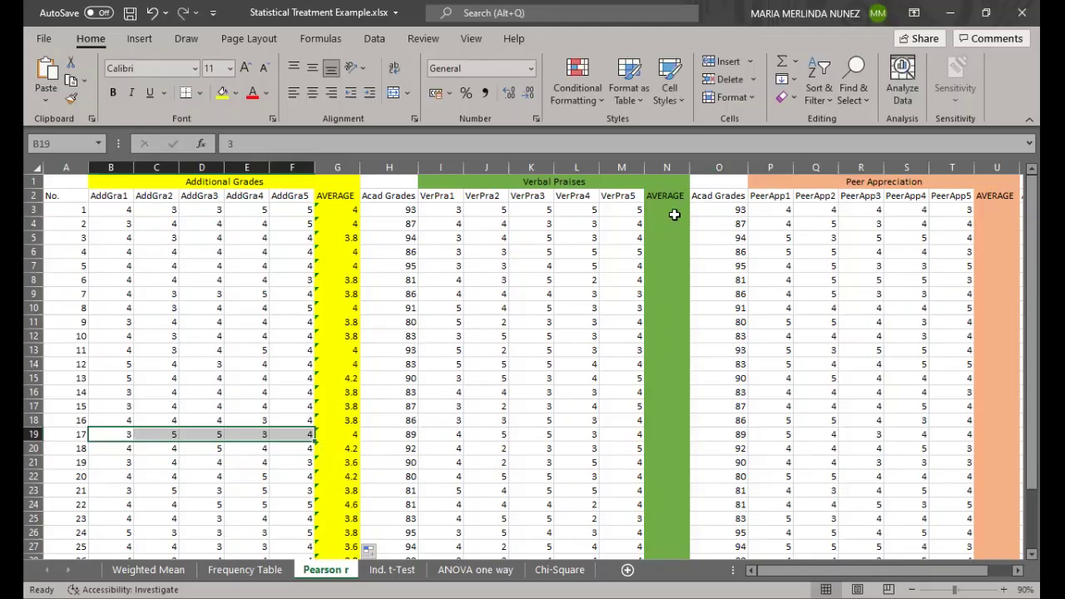
Enter =AVERAGE(I3:M3) in N3 for the first student's Verbal Praises mean.
click(674, 215)
text(=AVERA)
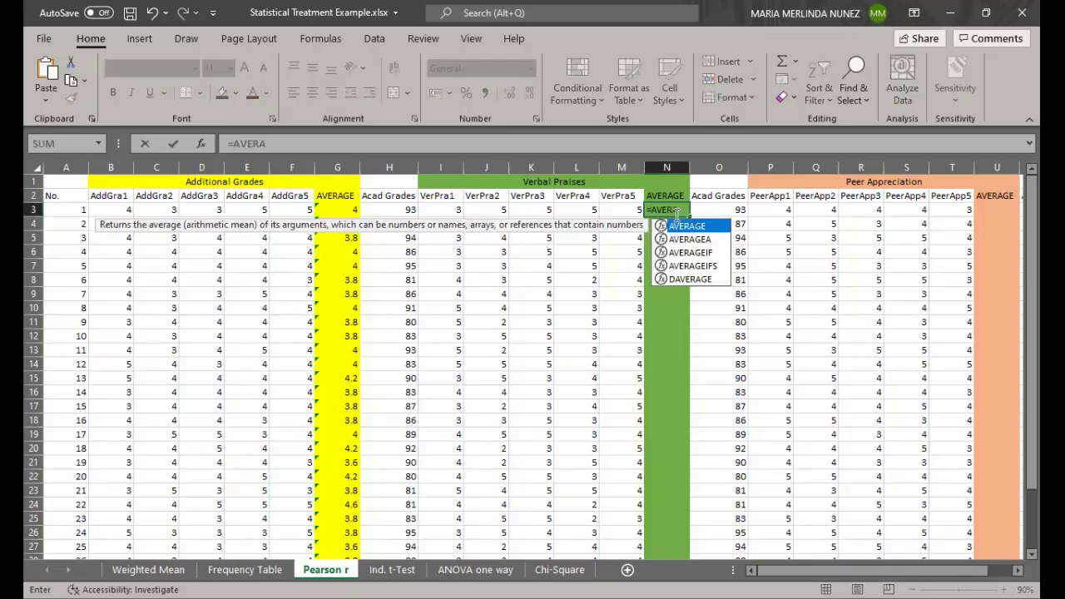
text(GE()
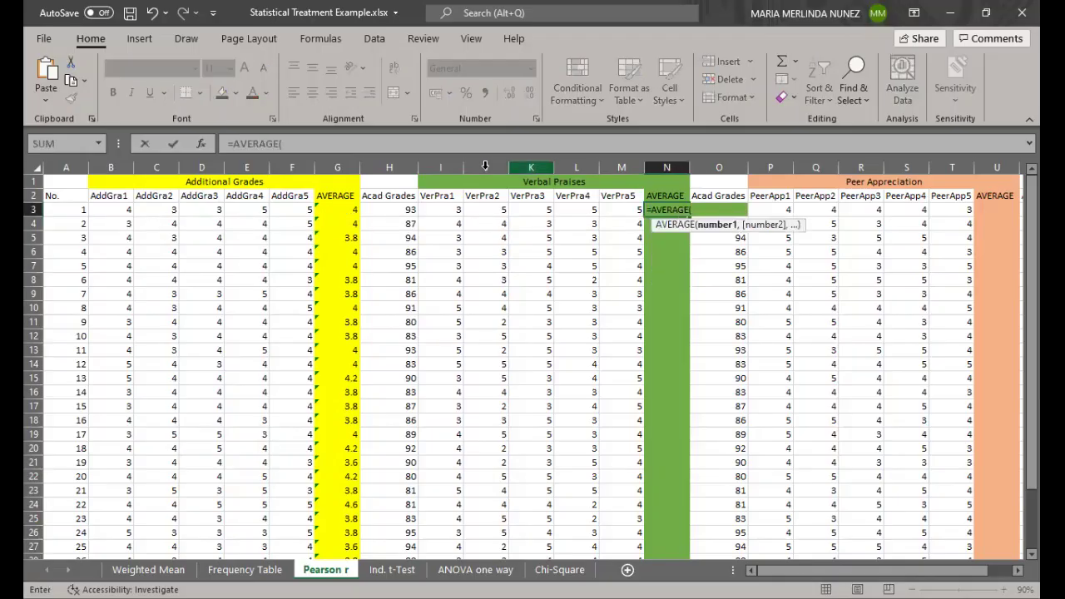
click(436, 210)
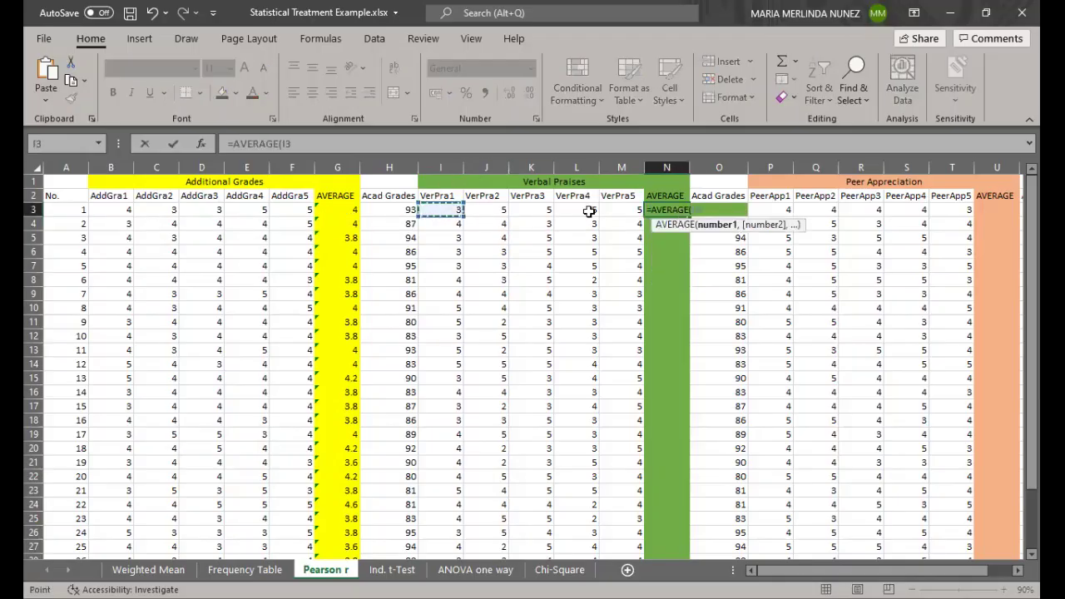
shift+click(616, 213)
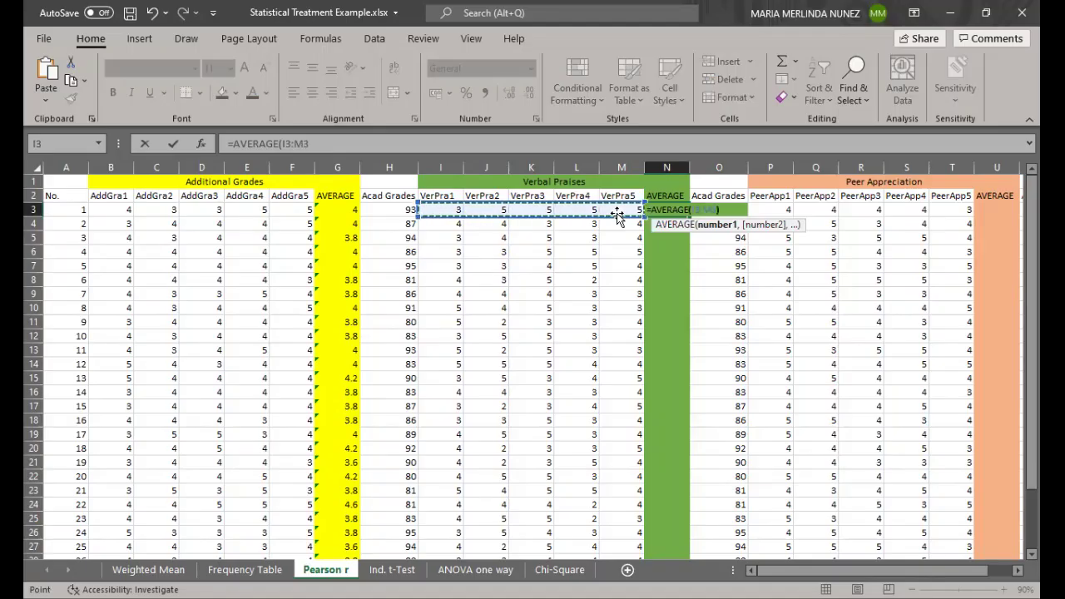
text())
key(Return)
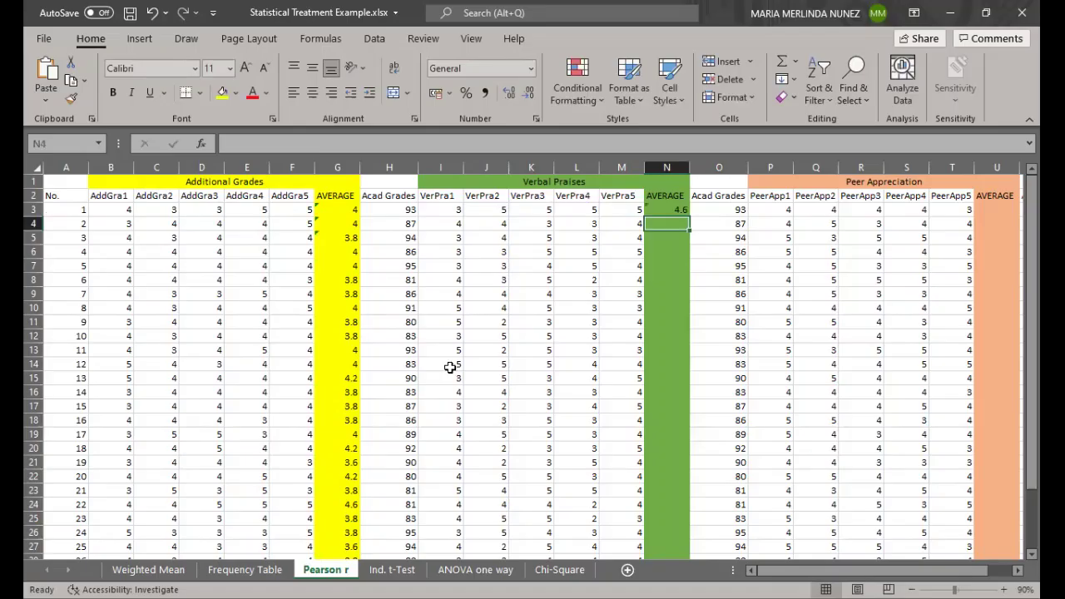
Fill N3's average formula down to N32.
click(681, 209)
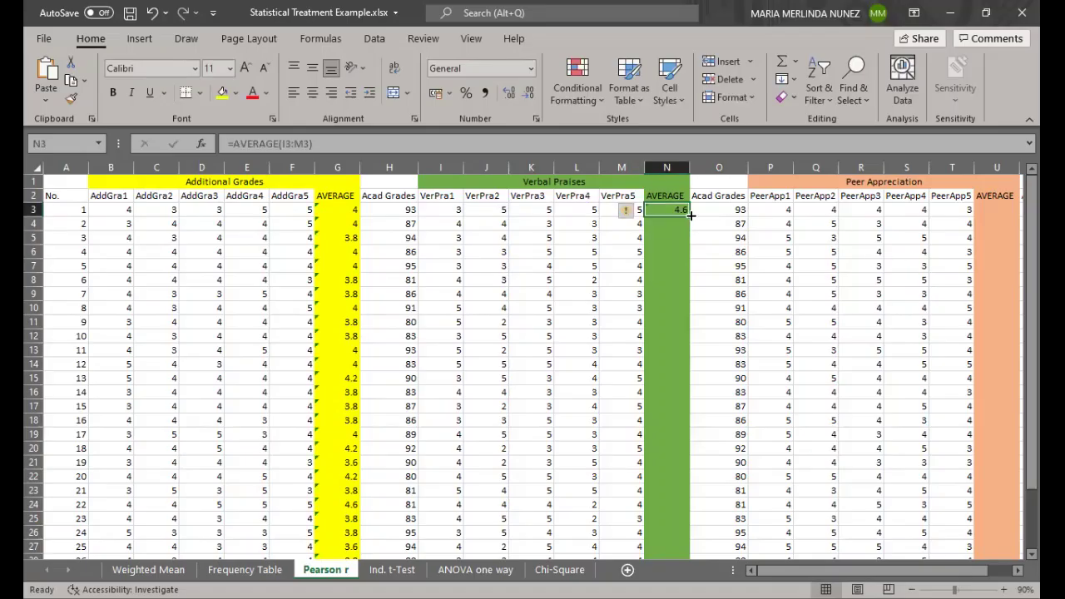
drag(690, 216, 675, 542)
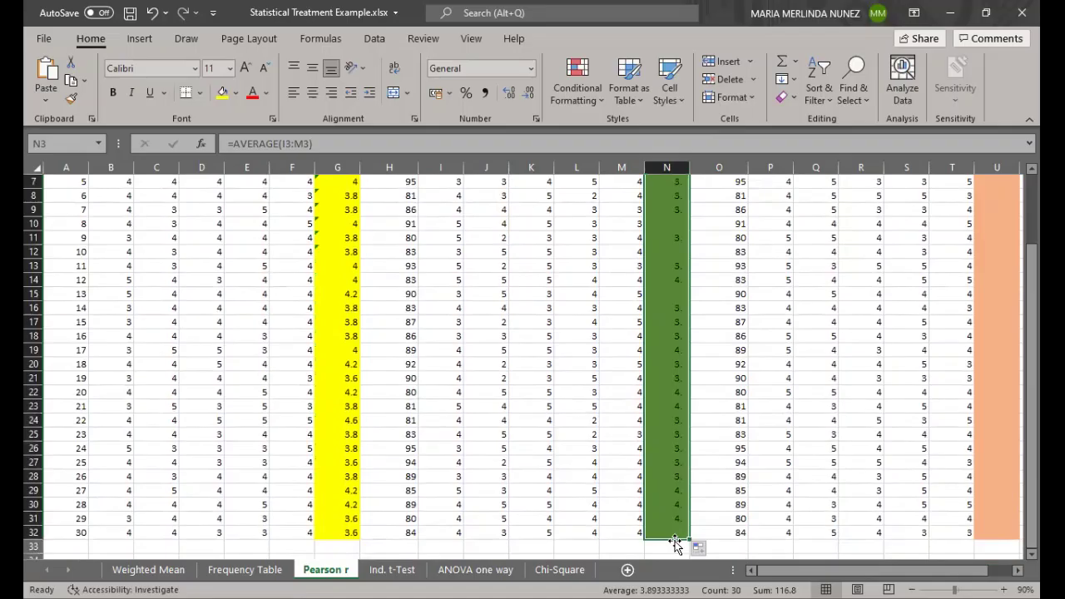
scroll(972, 360, up, 2)
scroll(978, 358, down, 2)
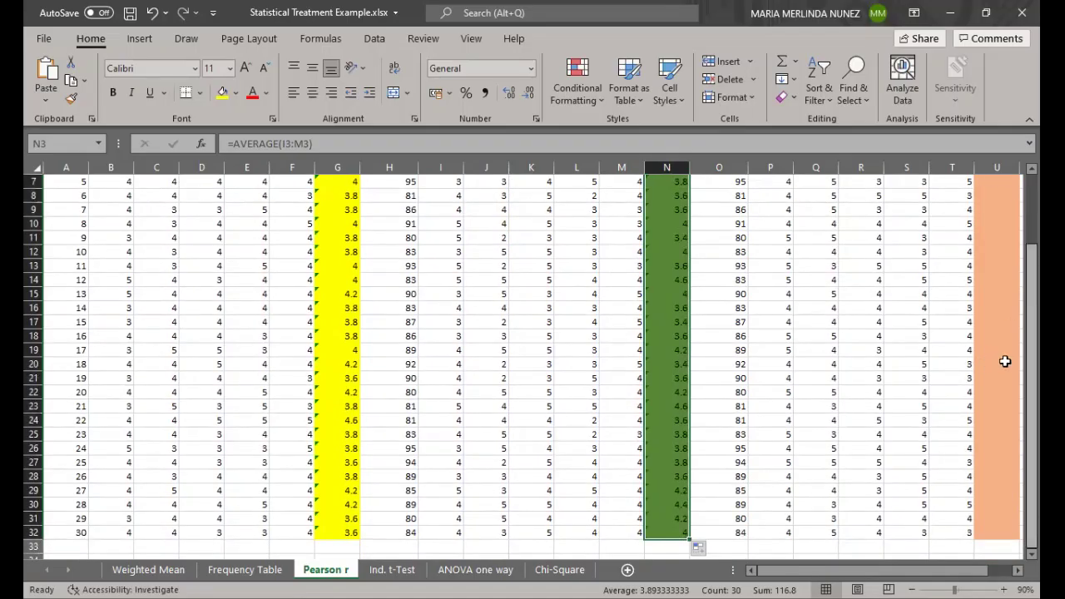
scroll(982, 358, up, 2)
scroll(979, 269, right, 1)
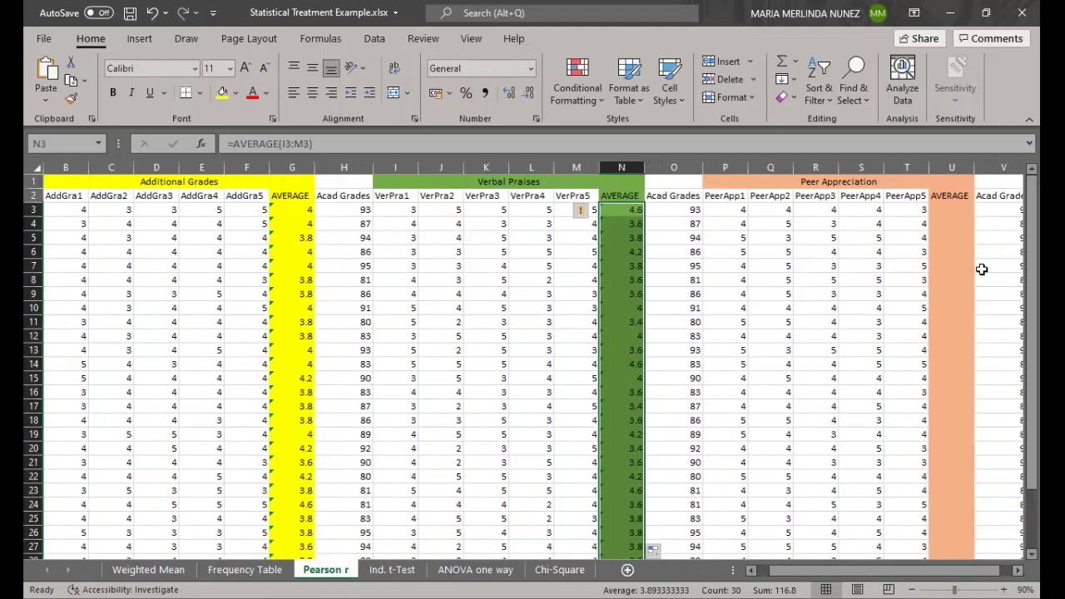
Enter =AVERAGE(P3:T3) in U3 for the first student's Peer Appreciation mean.
click(963, 209)
text(=)
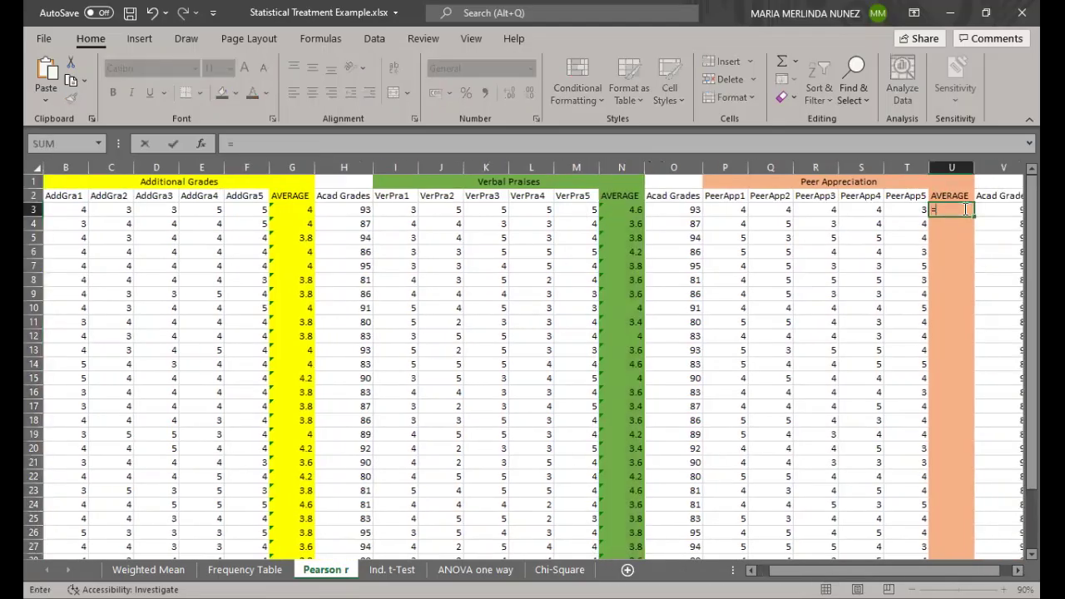
text(AVERAGE()
click(737, 210)
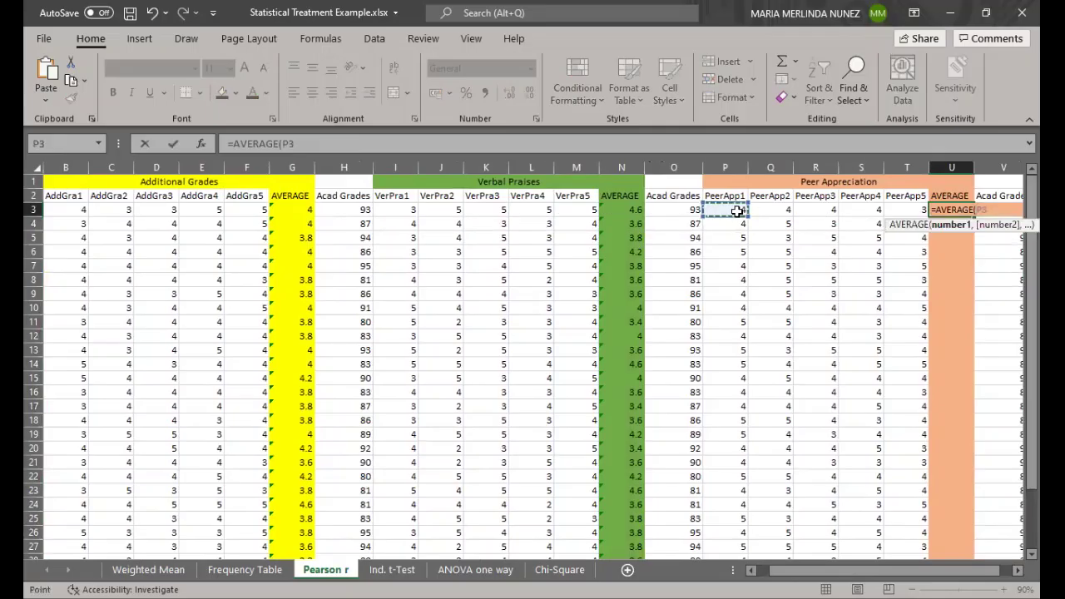
shift+click(914, 212)
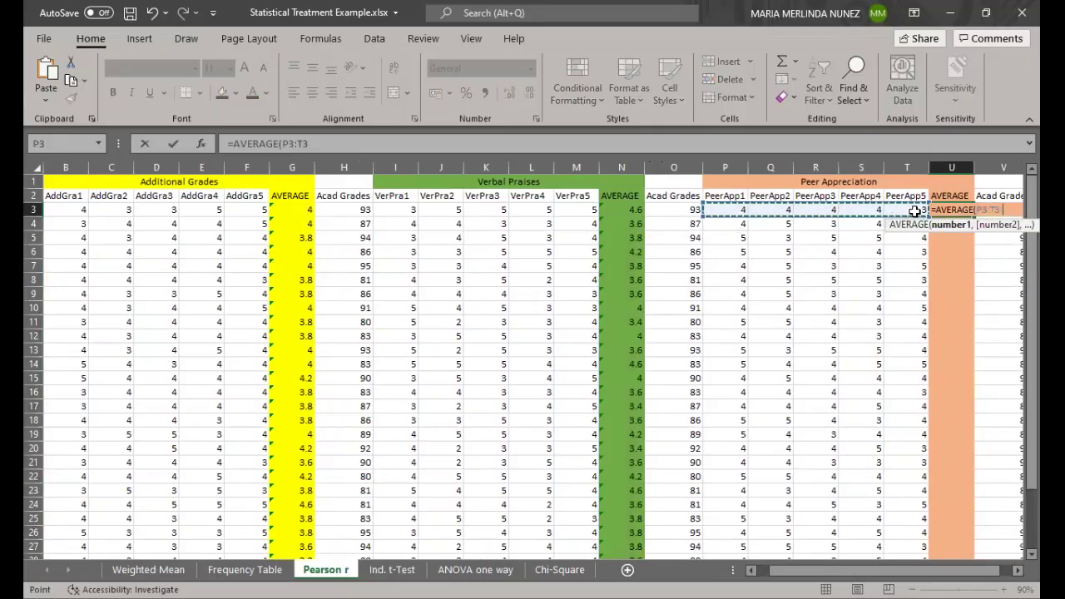
key(Return)
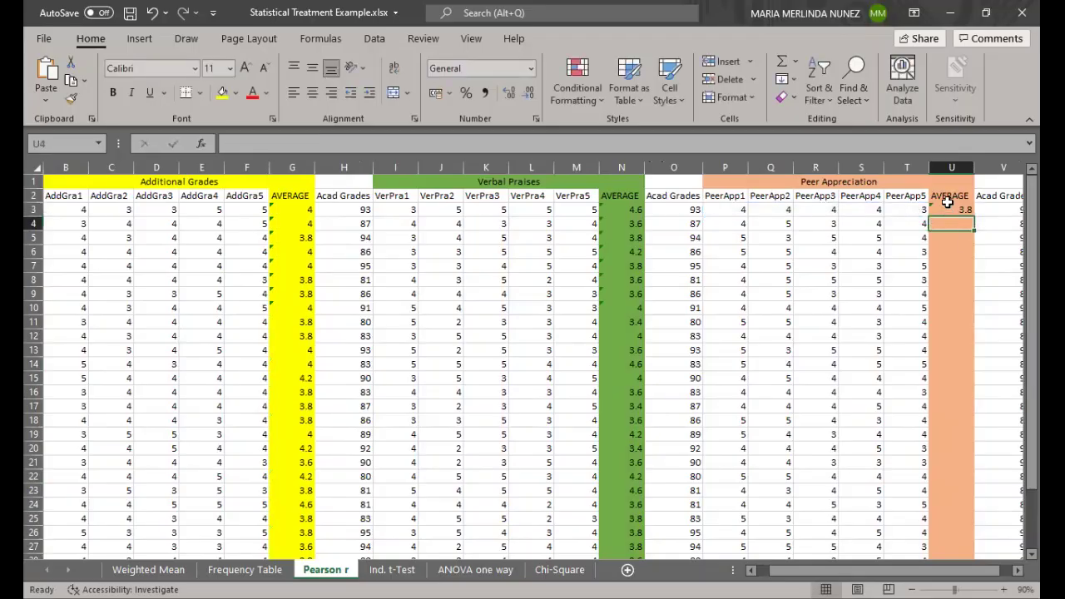
Fill U3's formula down to U32 and return to the G2 AVERAGE header.
click(957, 210)
drag(973, 215, 967, 544)
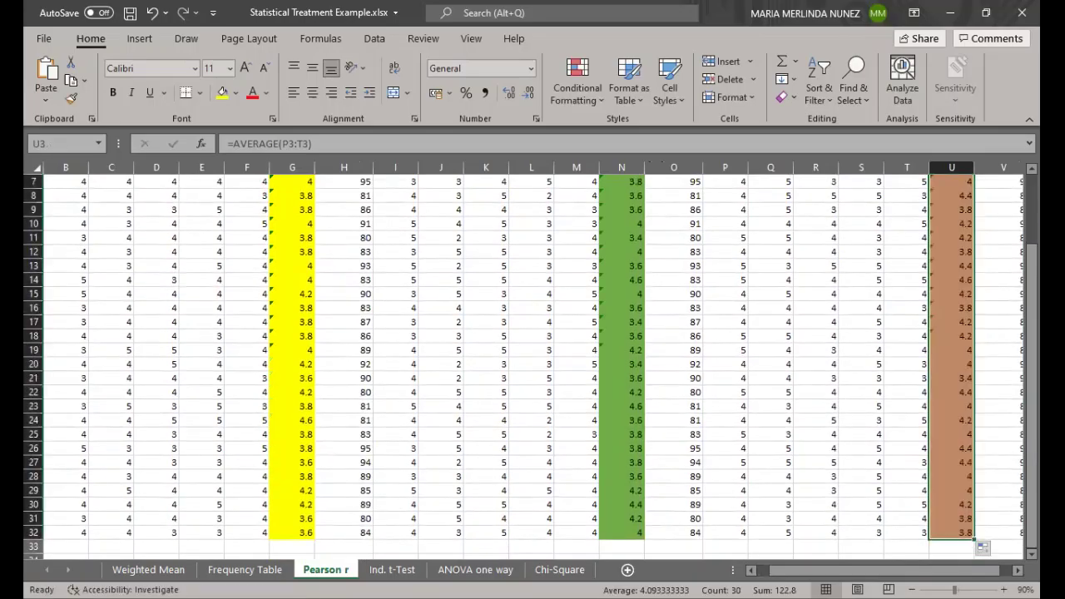
scroll(297, 233, up, 2)
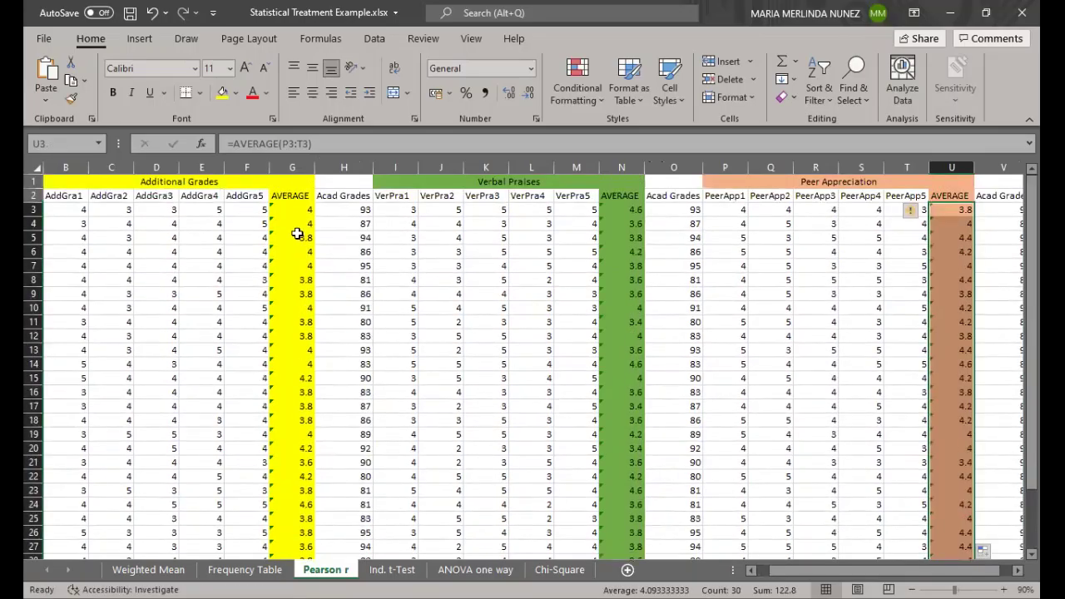
click(297, 194)
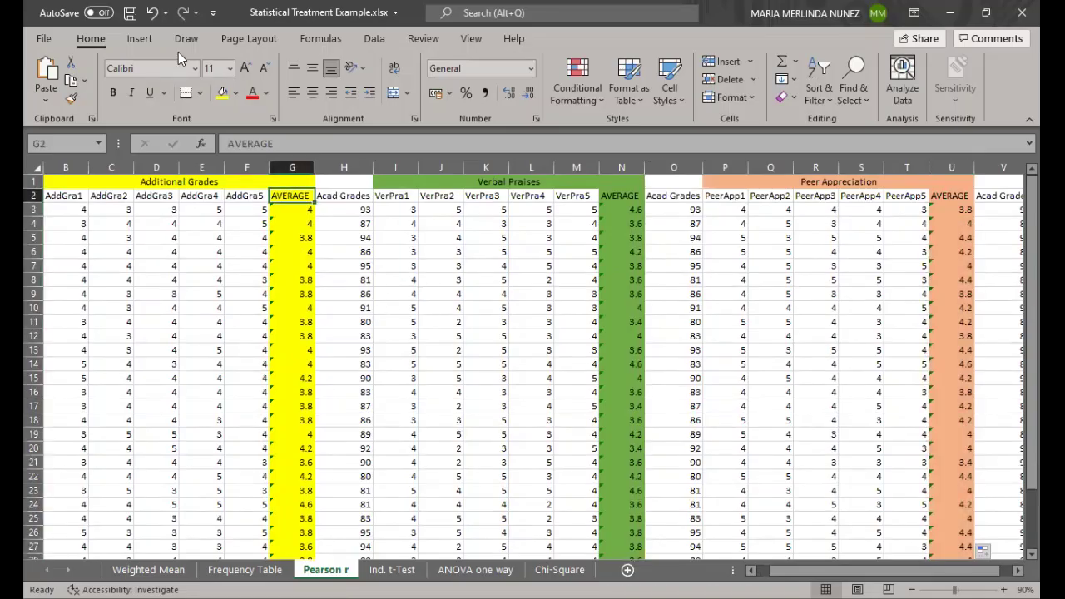
Choose Correlation from the Data tab's Data Analysis tools.
click(371, 39)
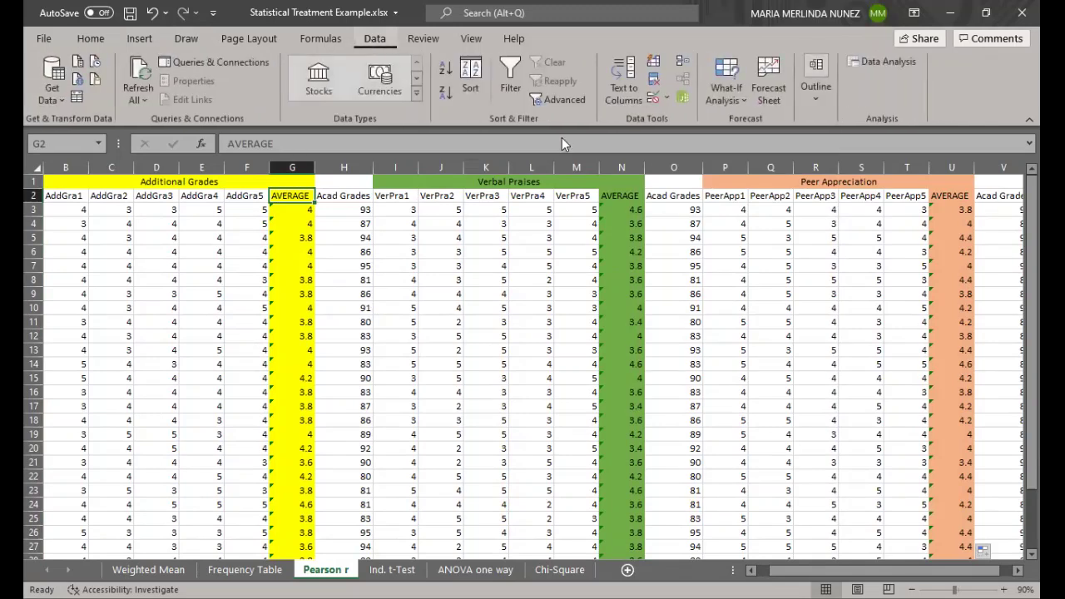
click(861, 68)
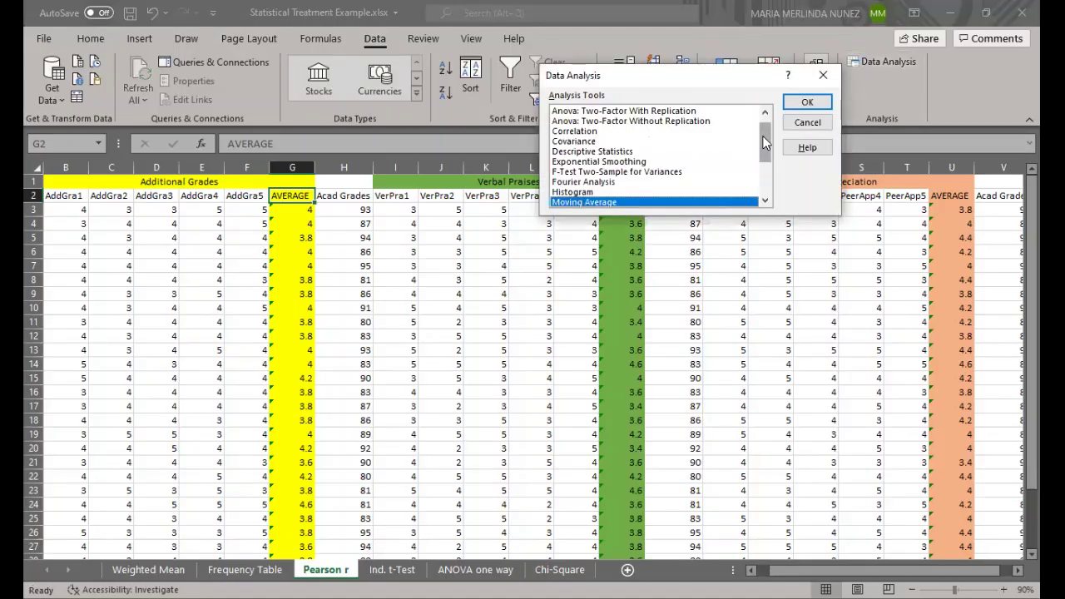
mouse_move(766, 143)
mouse_down()
mouse_move(766, 194)
mouse_move(763, 131)
mouse_up()
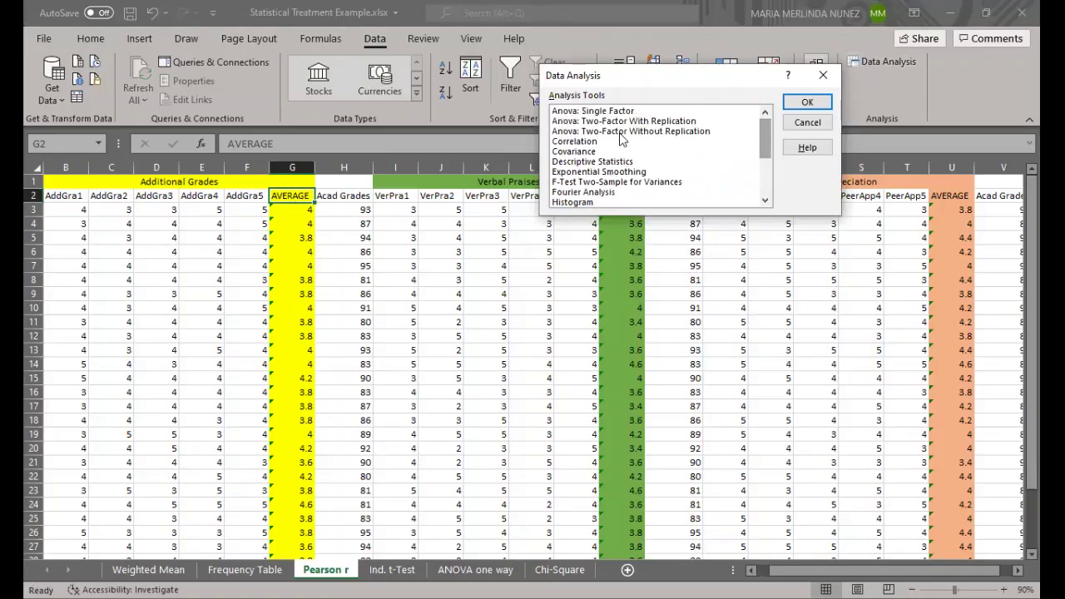
click(572, 141)
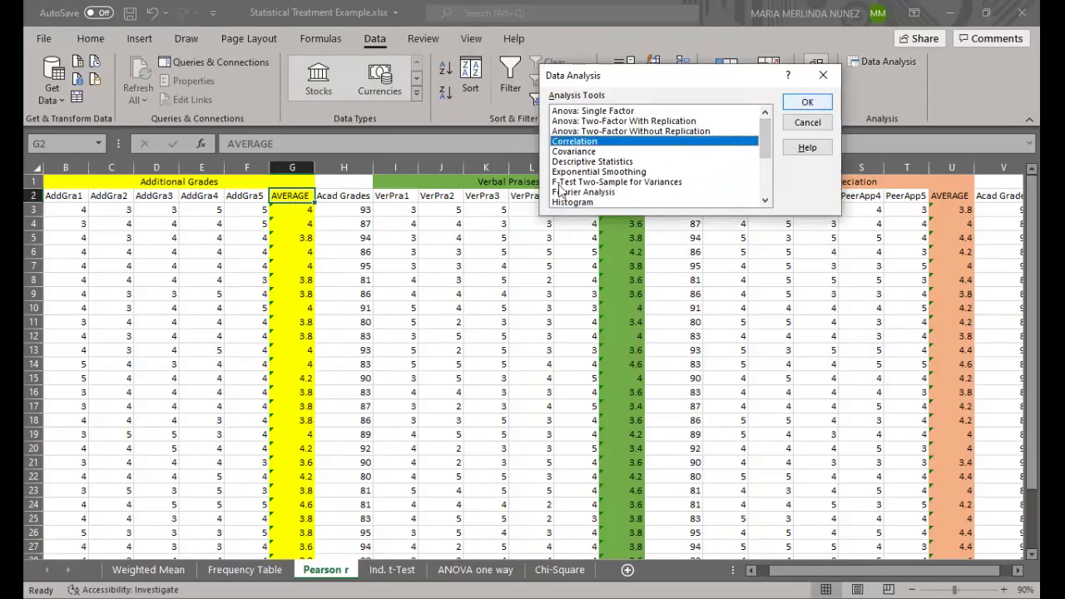
click(804, 103)
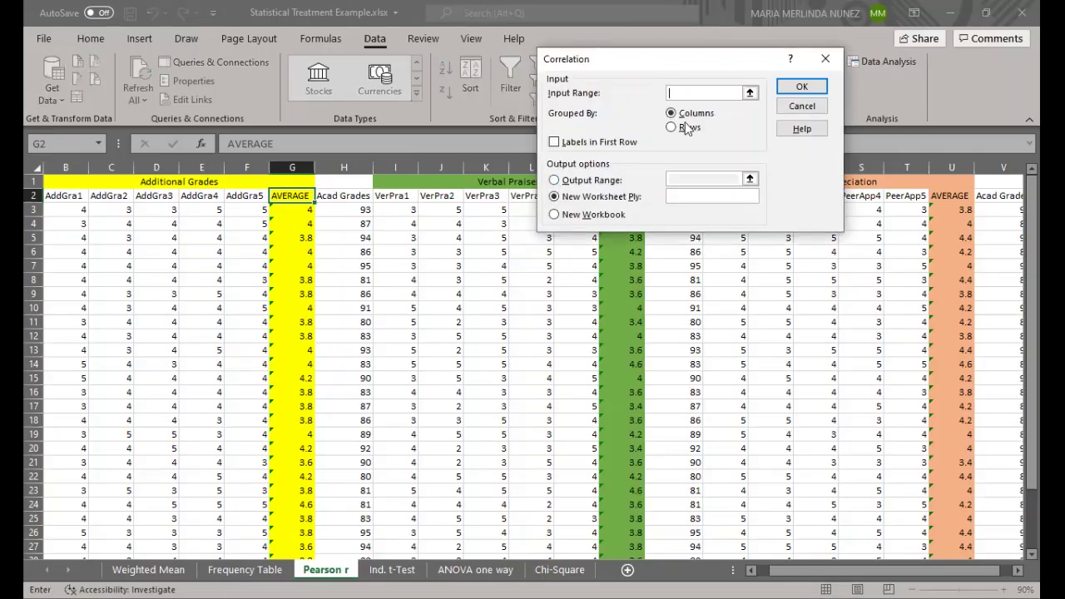
Correlate G2:H32 with labels in first row, outputting to a new worksheet (r = -0.00618).
click(750, 93)
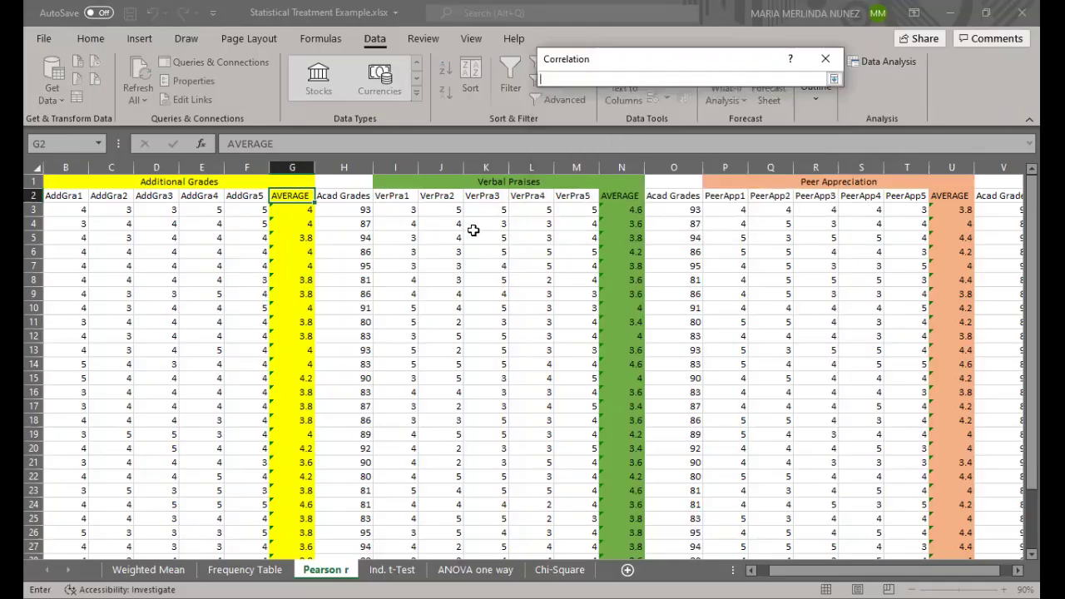
click(300, 194)
drag(300, 194, 348, 198)
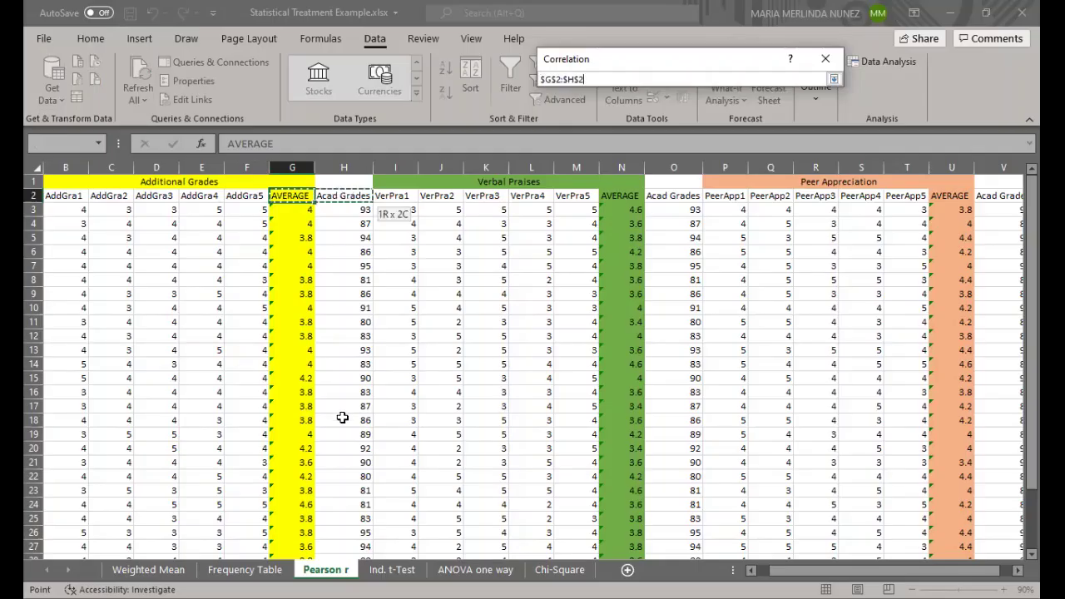
mouse_move(342, 550)
mouse_down()
mouse_move(341, 576)
mouse_move(344, 533)
mouse_up()
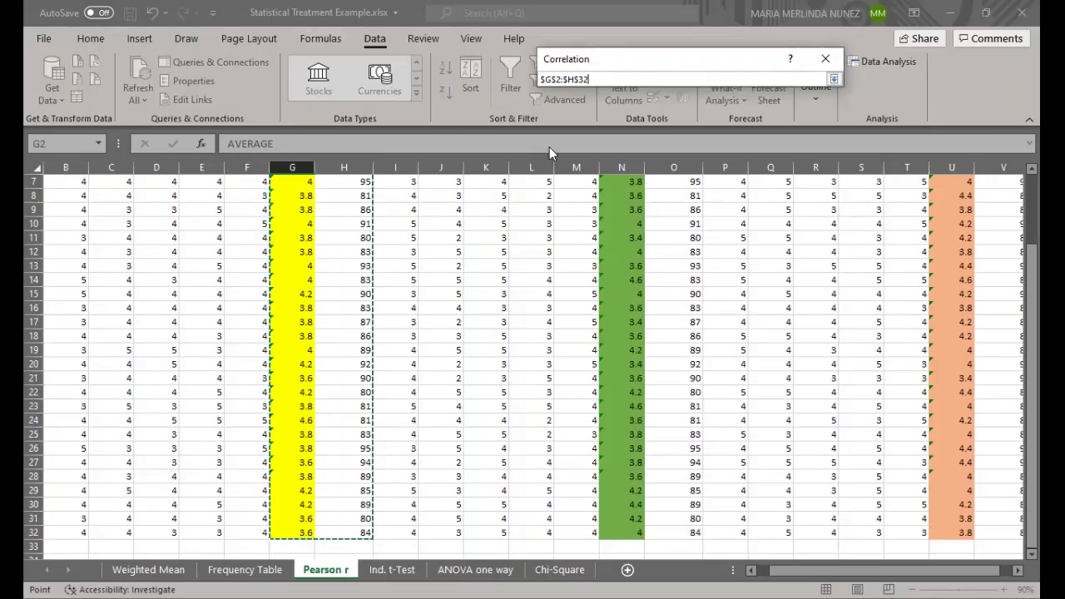
click(833, 80)
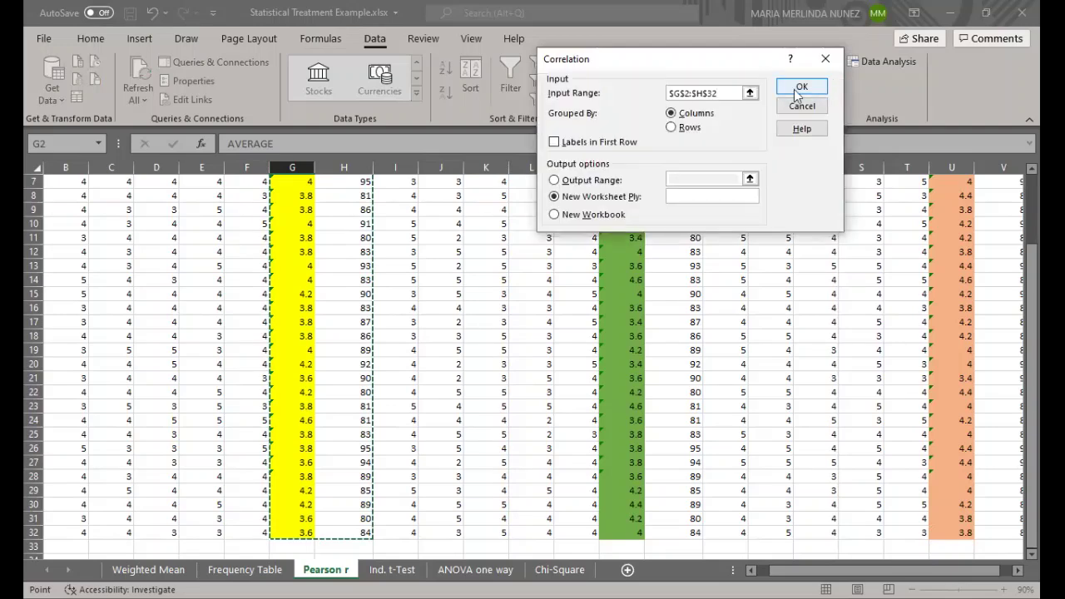
click(555, 143)
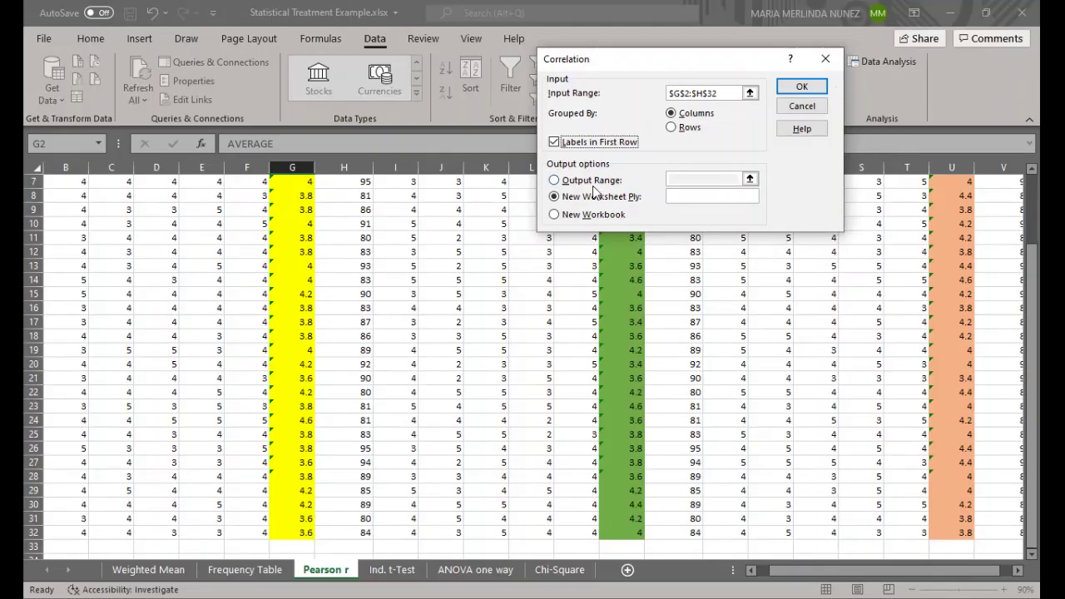
click(555, 196)
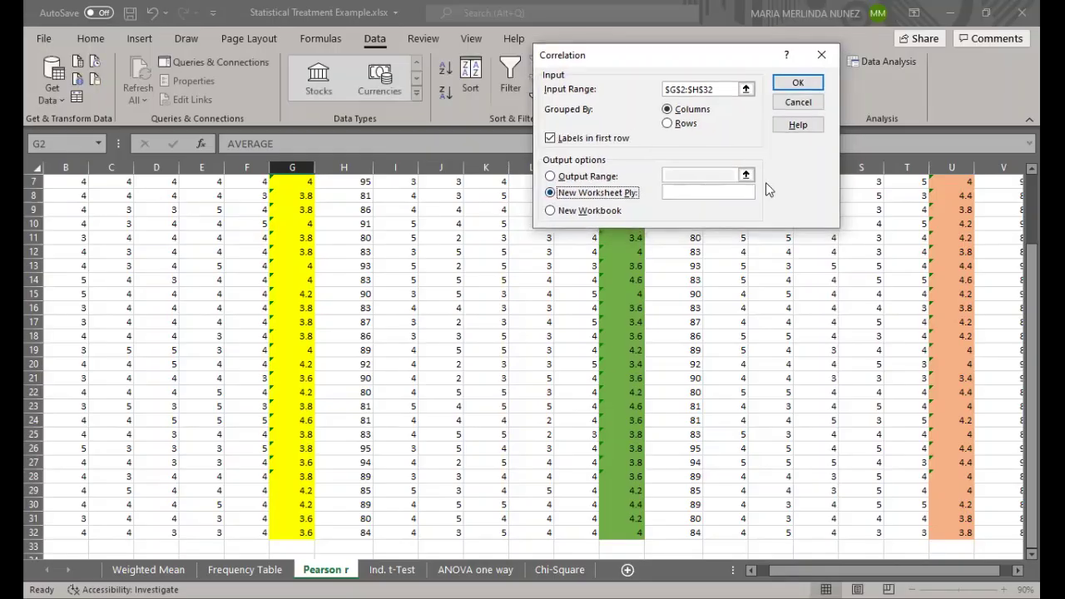
click(797, 85)
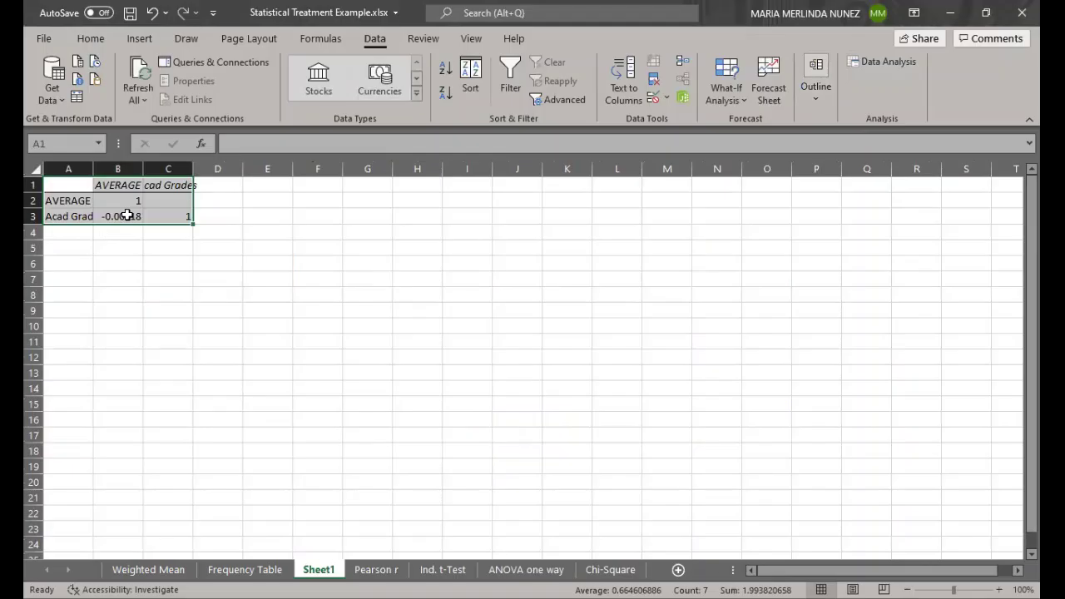
Inspect the Sheet1 correlation matrix, confirming r = -0.00618 between AVERAGE and Acad Grades.
click(127, 215)
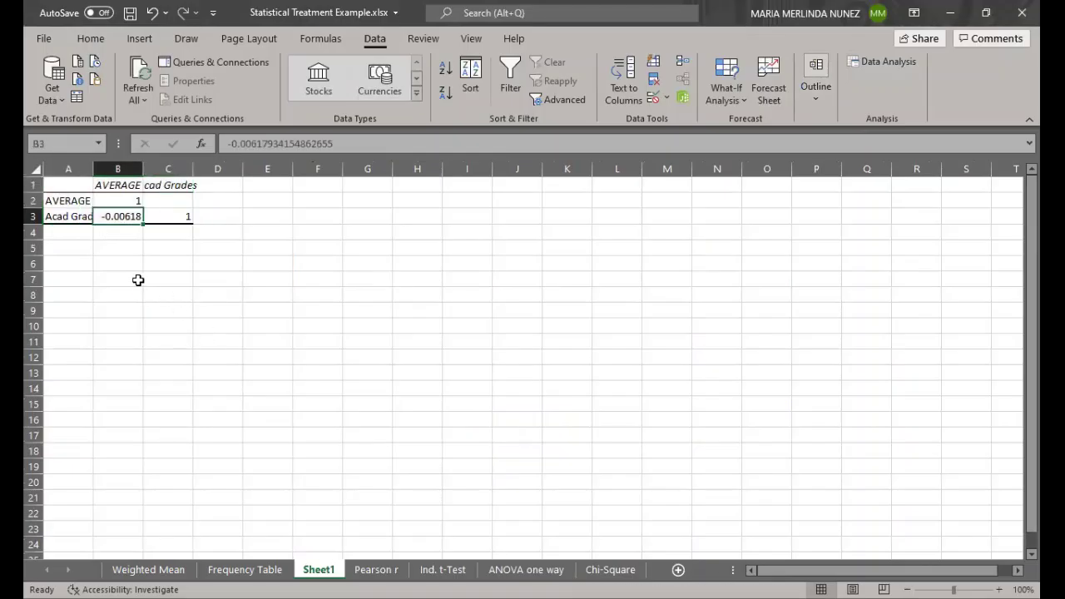
click(174, 223)
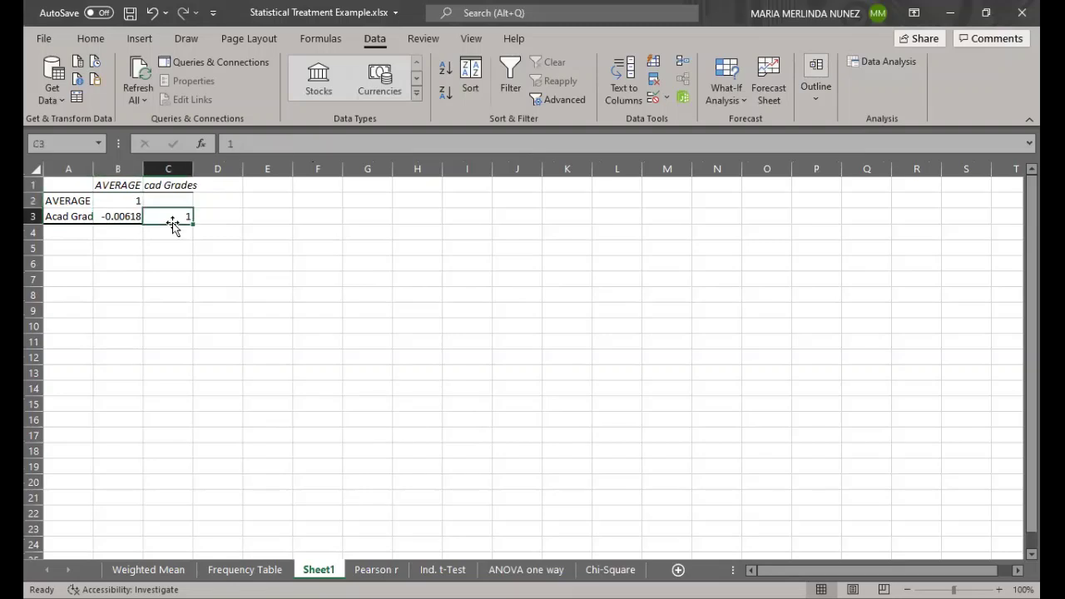
click(115, 221)
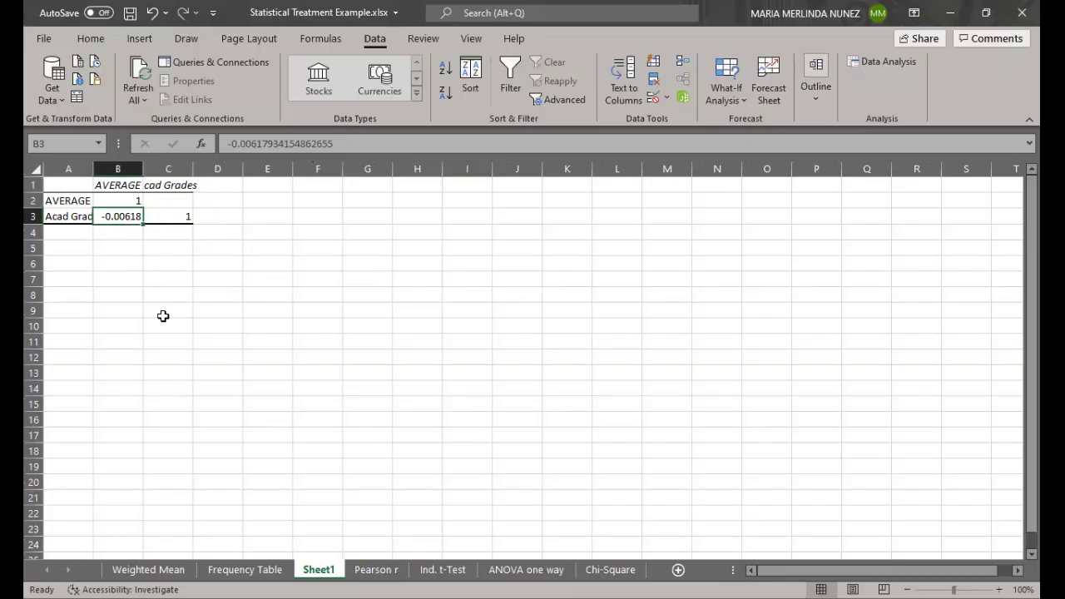
click(81, 219)
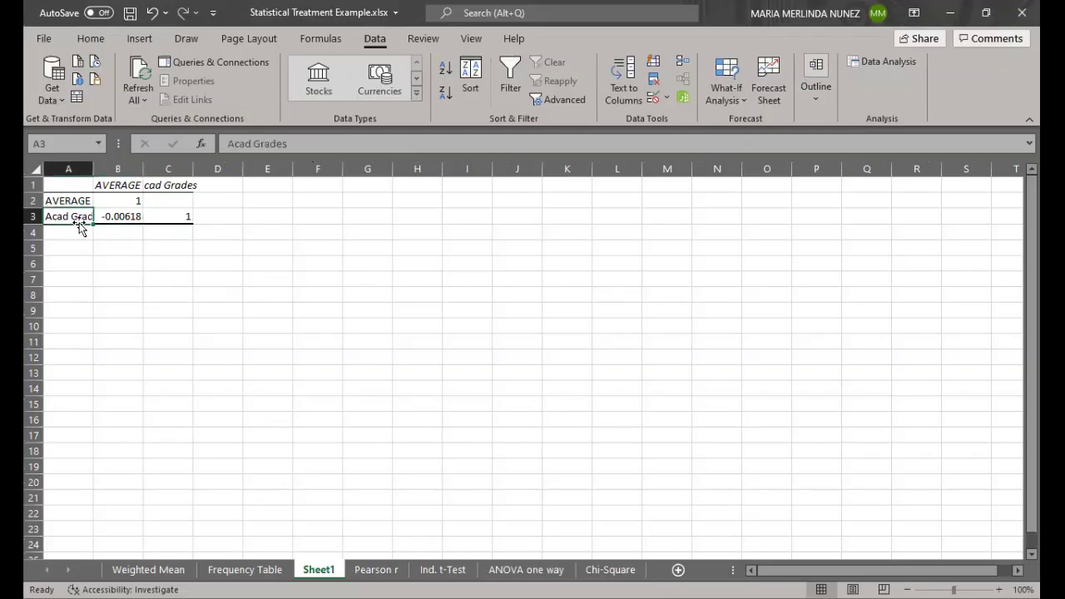
click(111, 215)
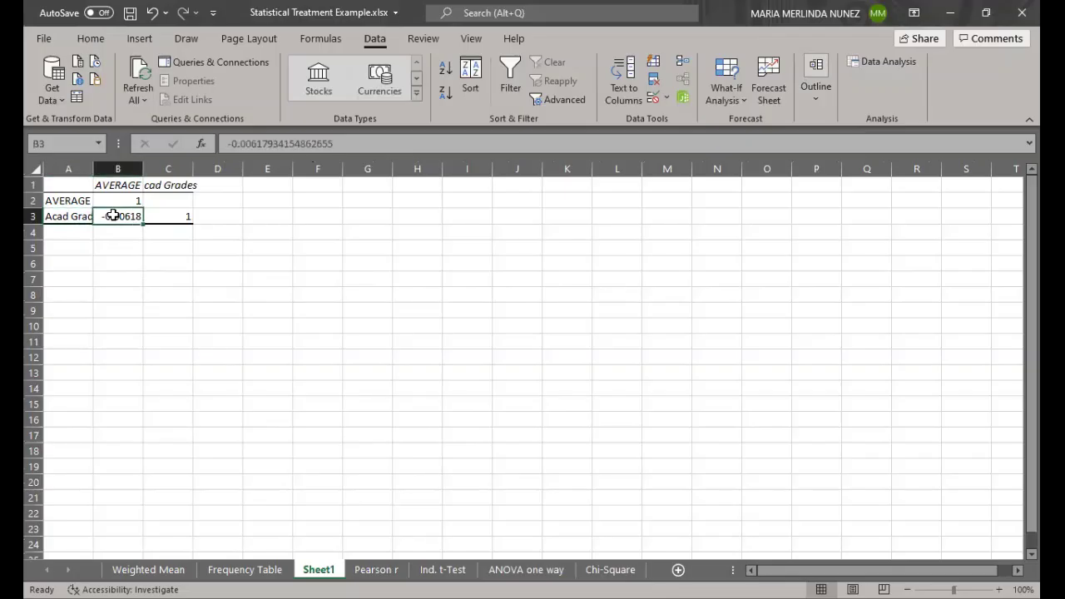
Correlate the Verbal Praises AVERAGE with Acad Grades to Sheet2, reading r = -0.11186282654629 in B3.
click(377, 570)
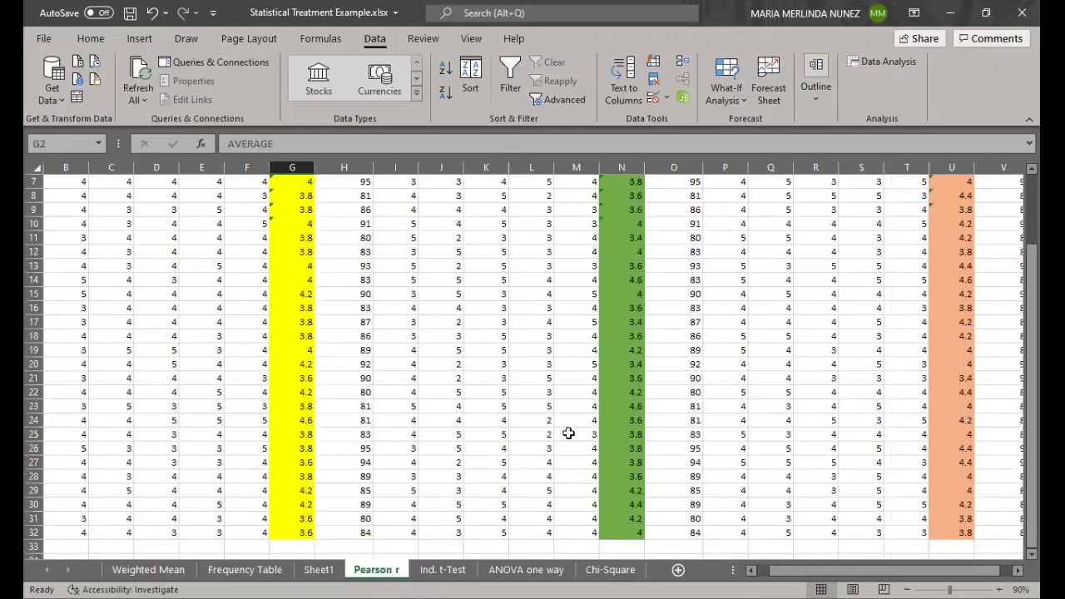
click(884, 67)
click(795, 101)
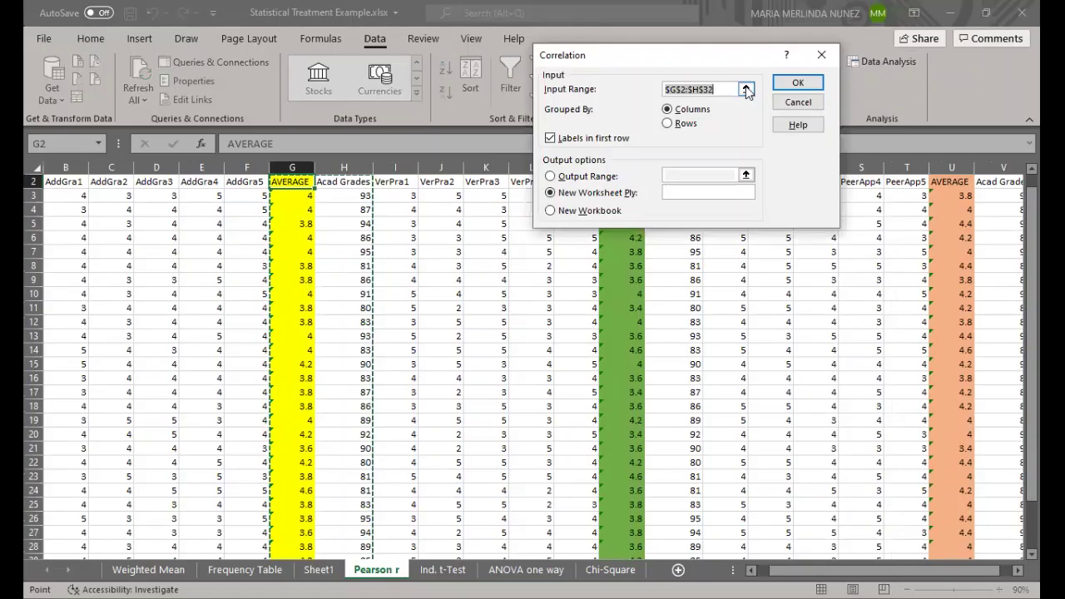
click(746, 90)
click(621, 182)
drag(636, 242, 650, 538)
scroll(650, 375, up, 2)
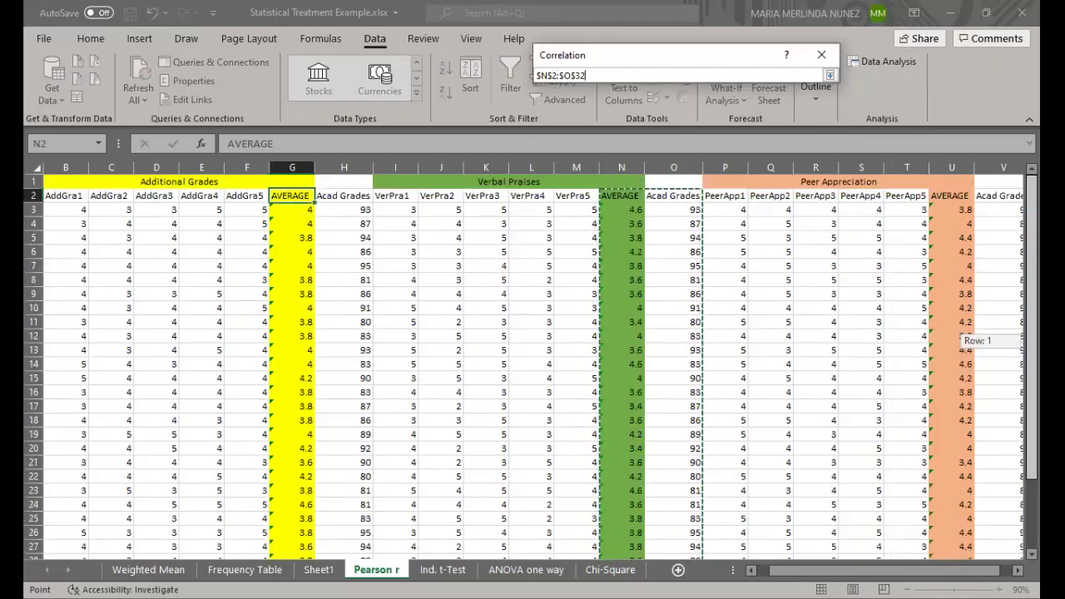
click(830, 76)
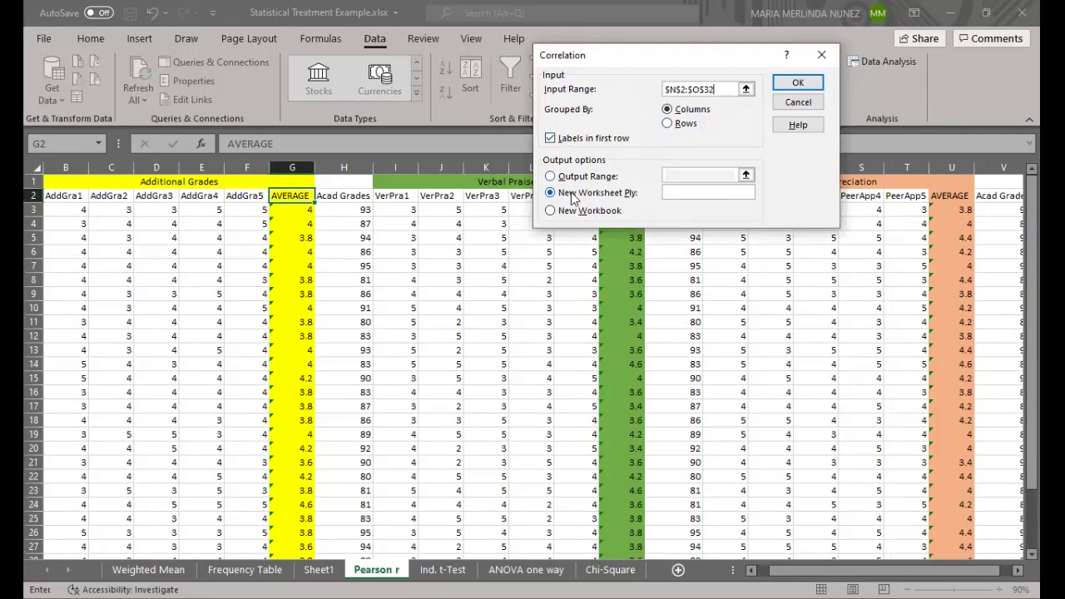
click(798, 83)
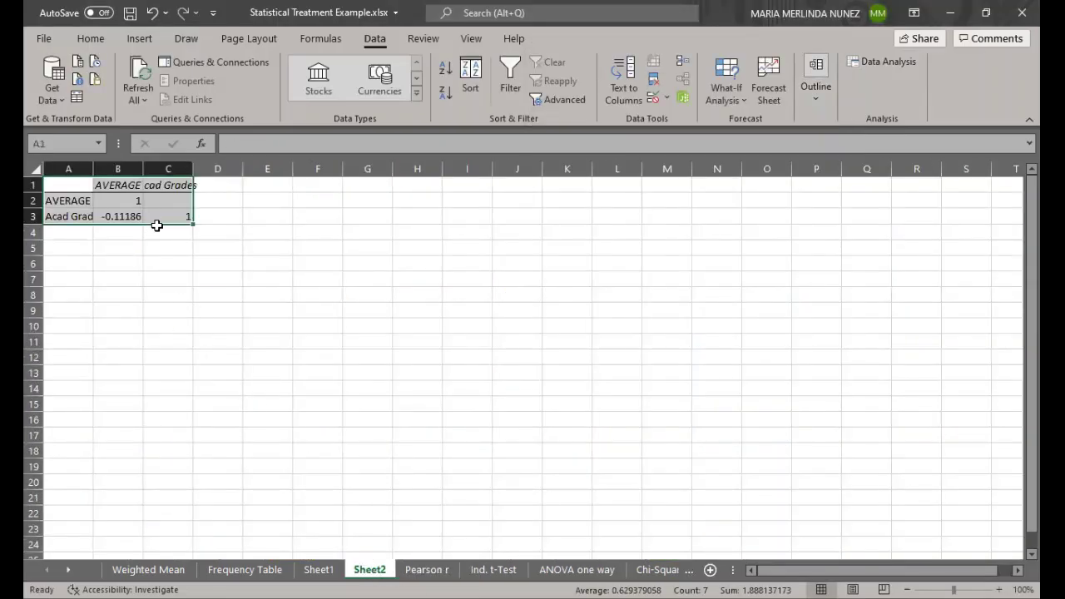
click(122, 219)
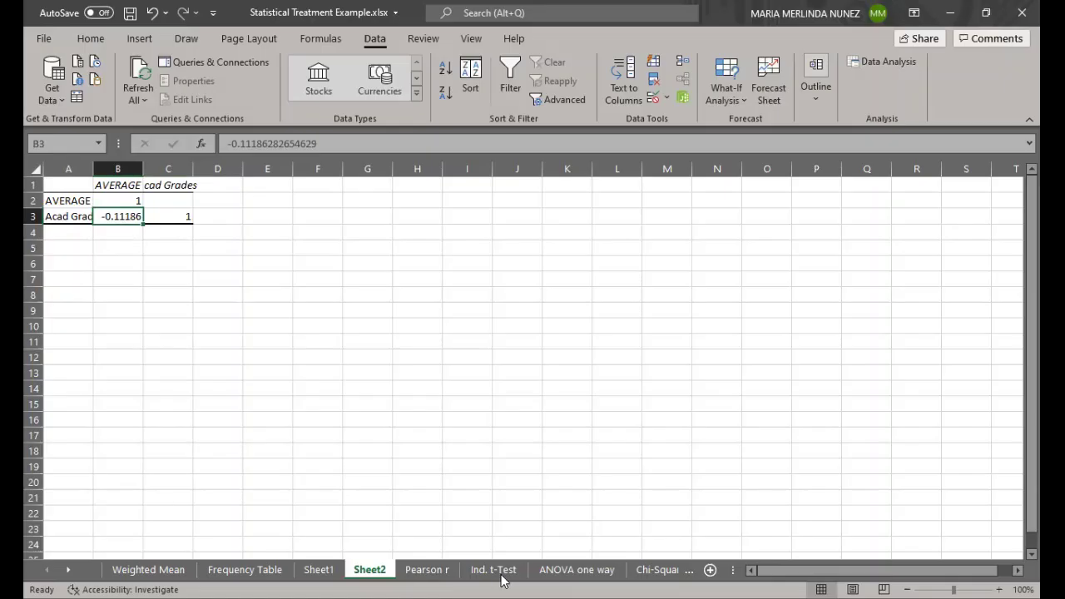
Run Correlation on $U$2:$V$32 with labels in first row onto new Sheet3, then read B3.
click(420, 572)
click(1017, 570)
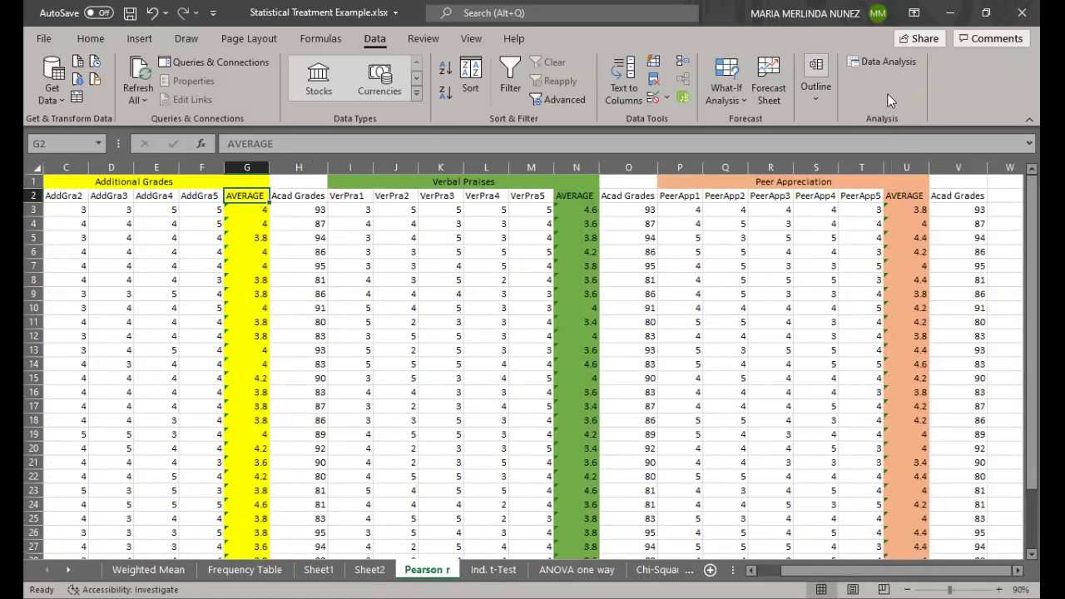
click(887, 63)
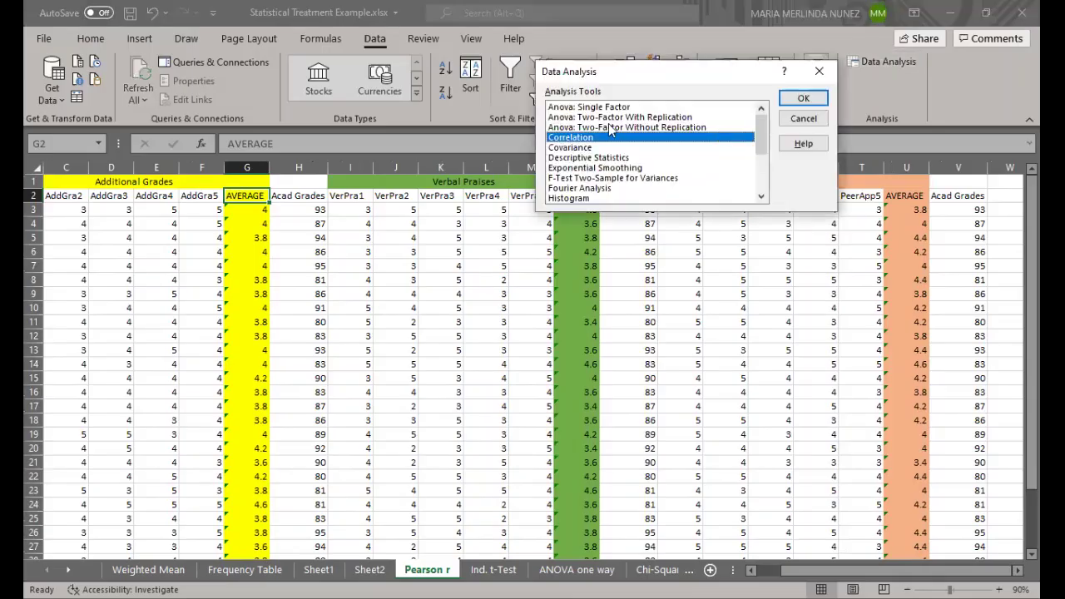
click(801, 99)
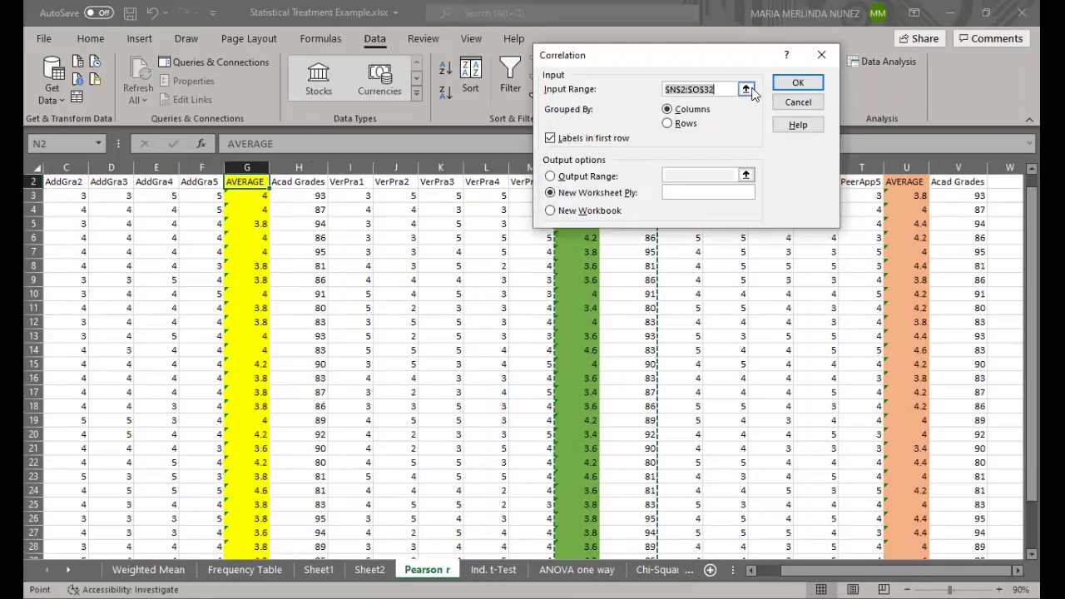
click(747, 89)
drag(913, 181, 961, 534)
click(830, 76)
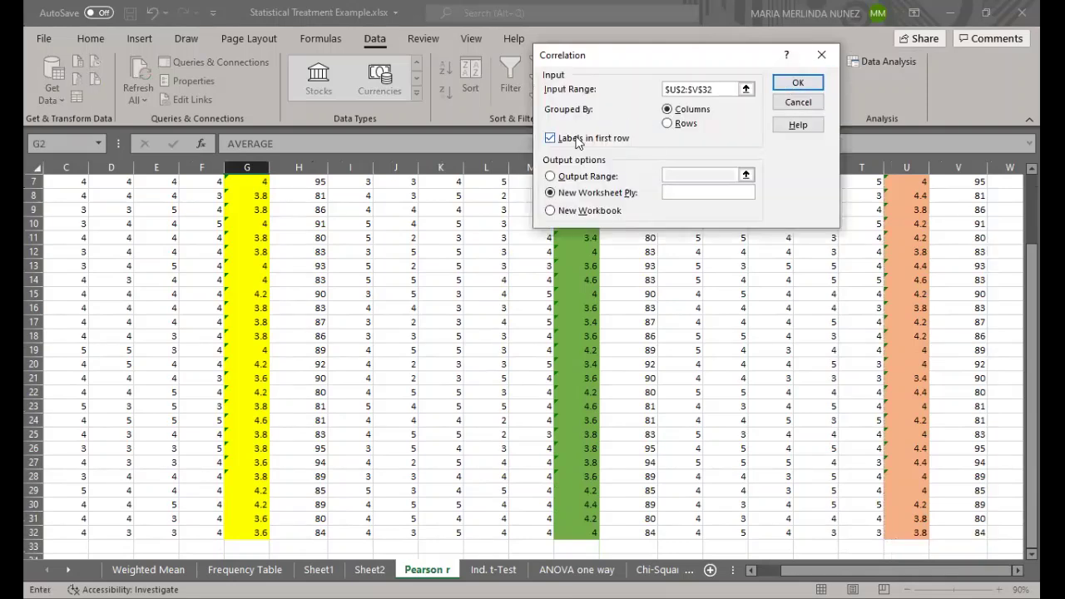
click(798, 83)
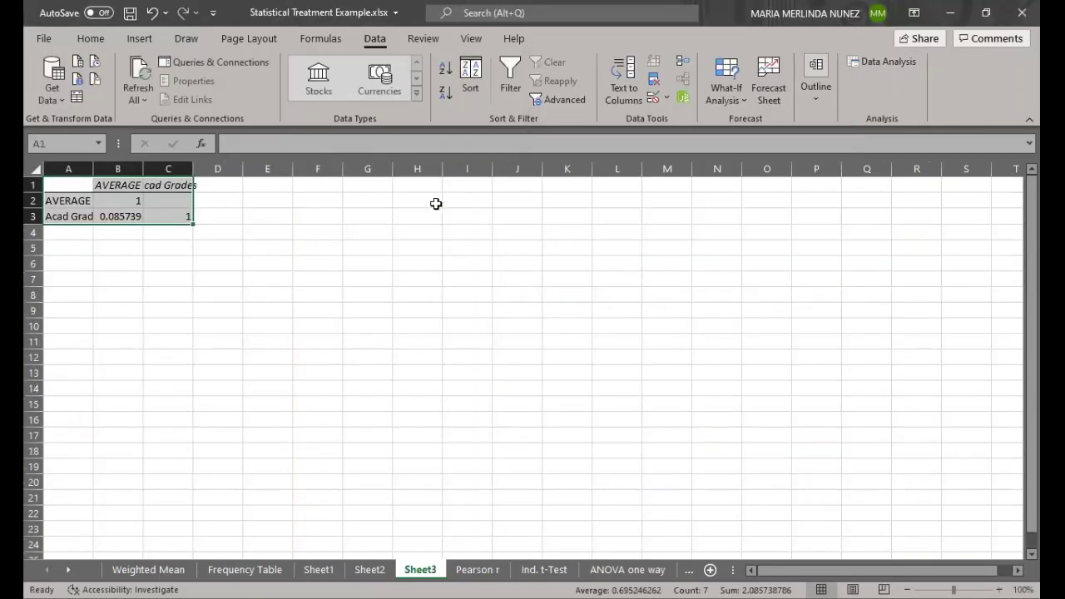
click(117, 217)
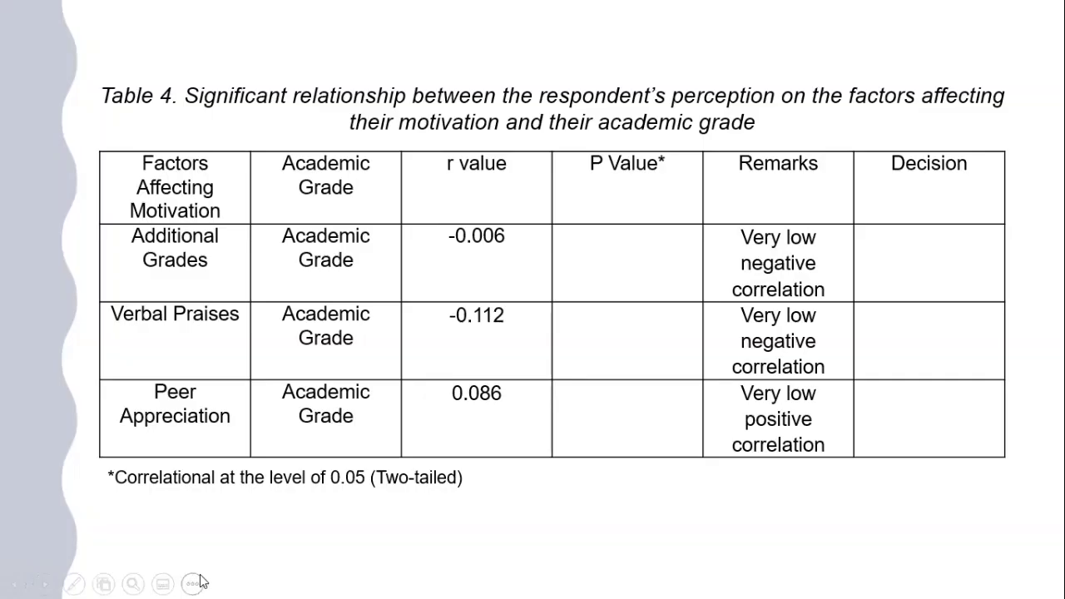
Leave the slideshow to show the Pearson (R) p-value calculator in the browser.
key(alt+Tab)
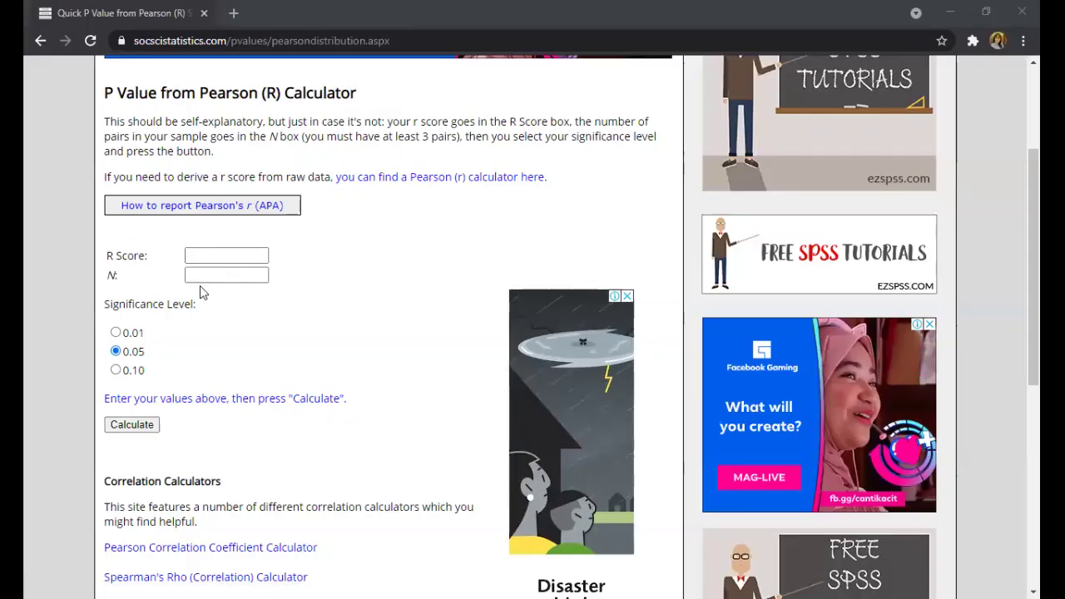
Calculate the p-value for R Score -0.006 with N = 30.
click(83, 266)
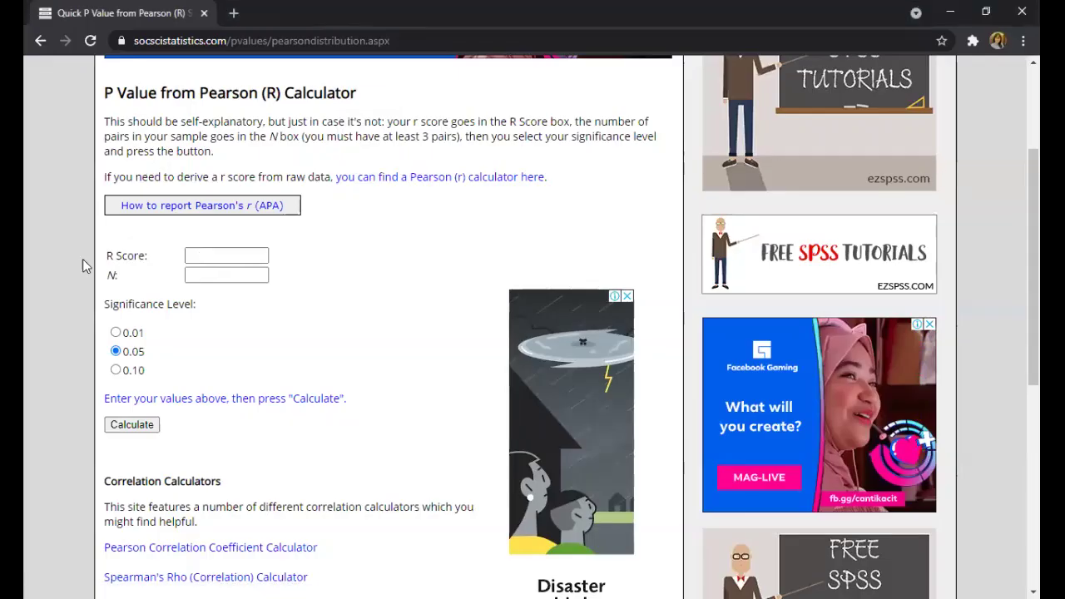
click(201, 260)
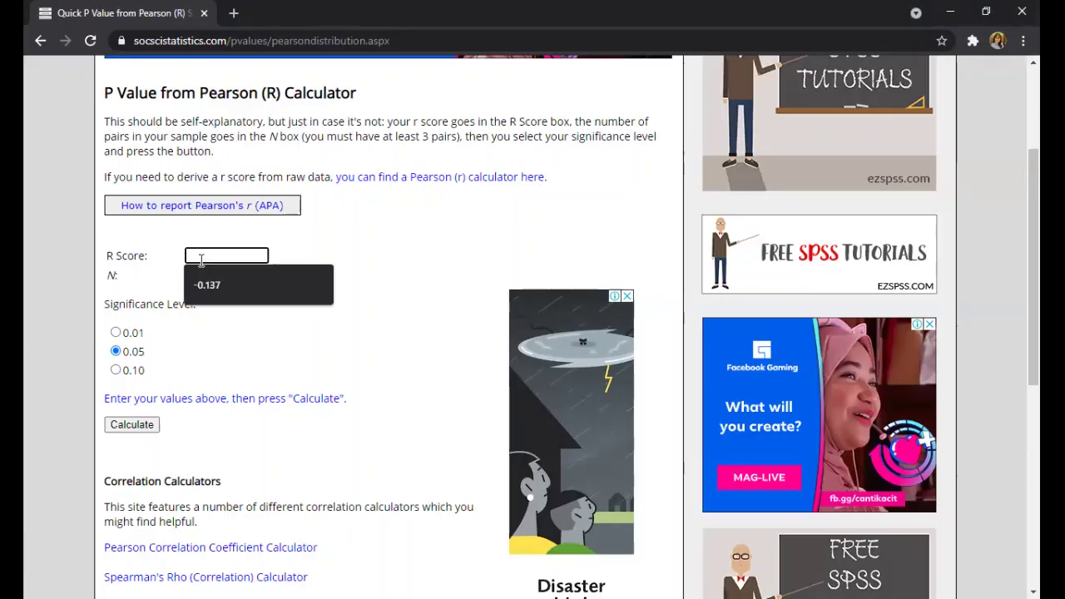
text(-0.006)
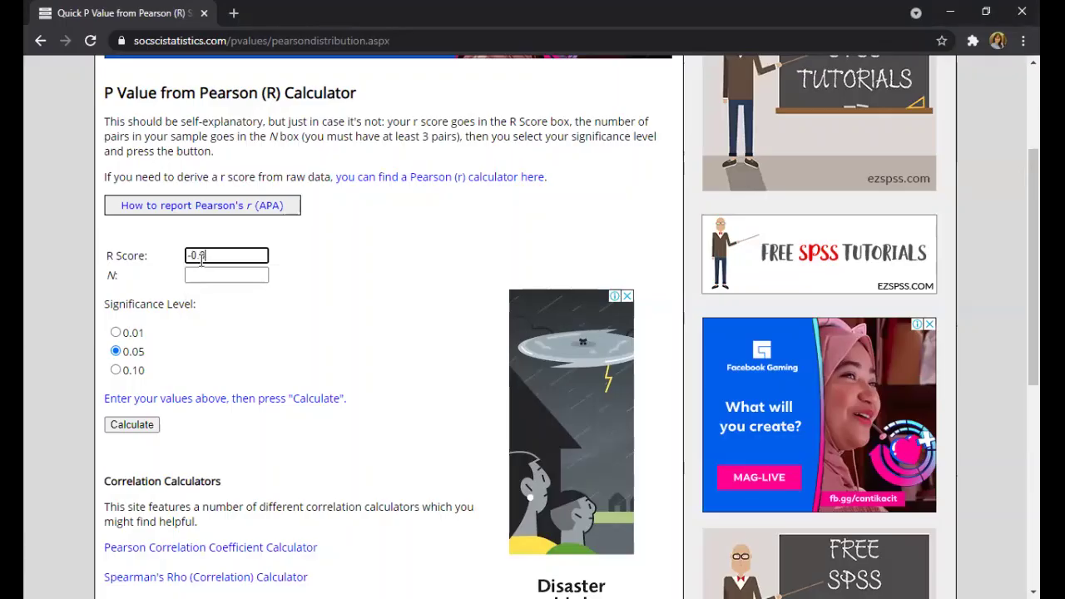
click(205, 277)
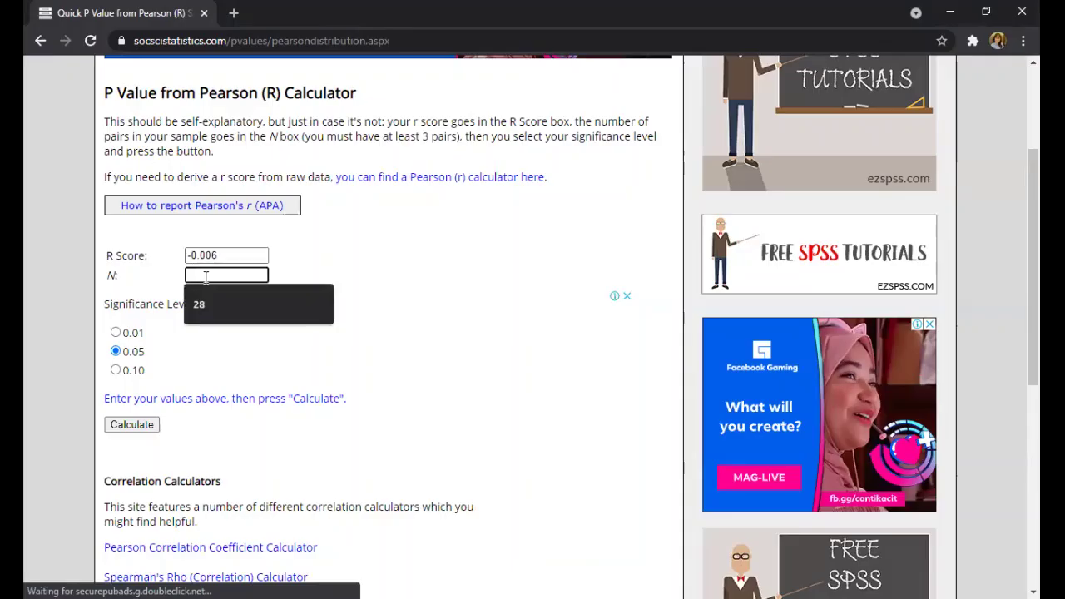
text(30)
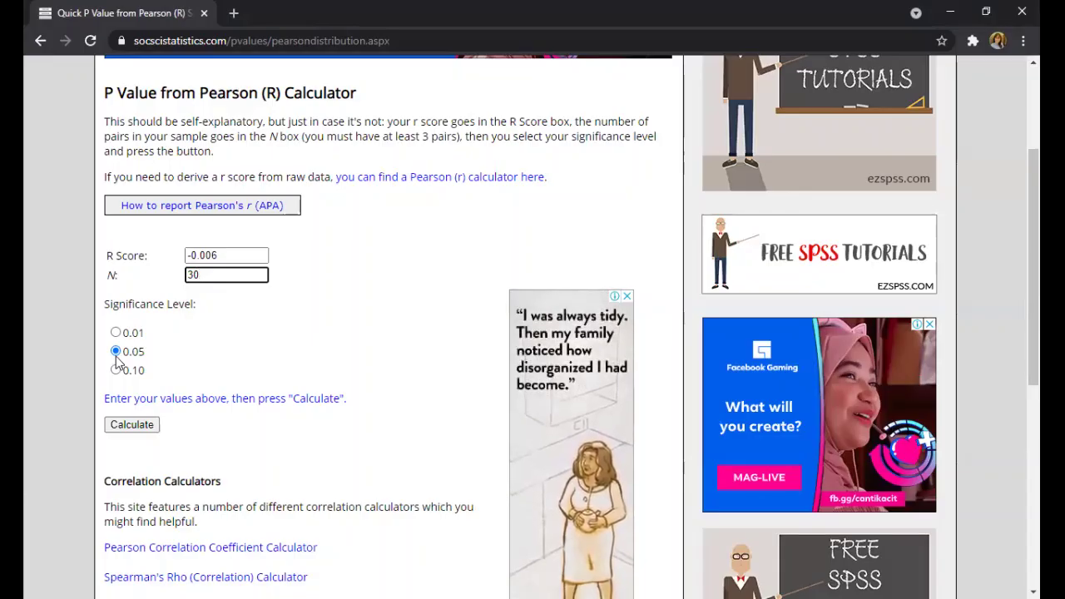
click(147, 427)
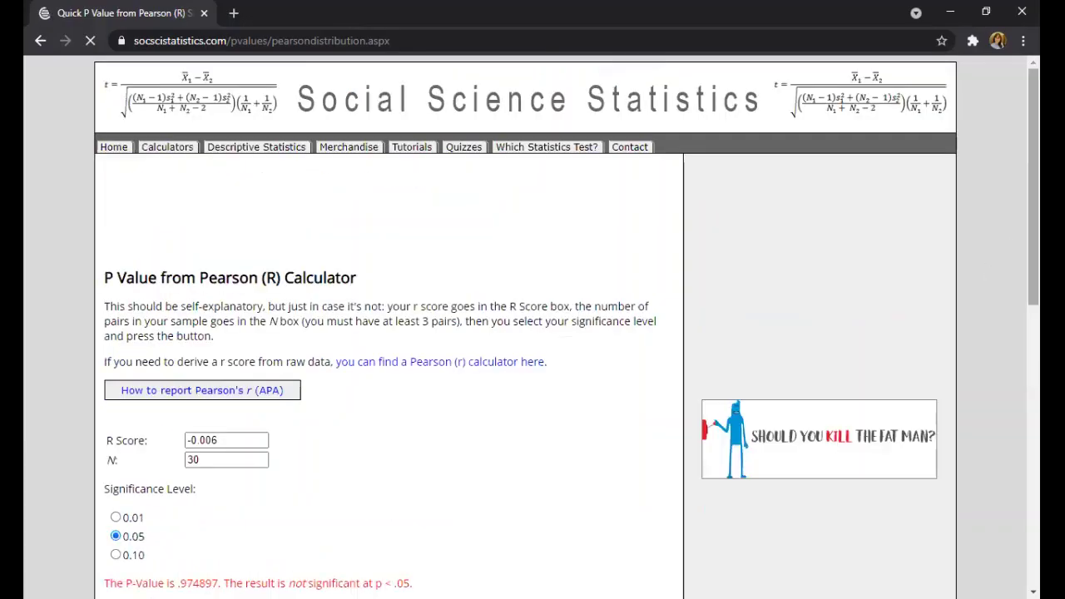
Highlight the resulting p-value .974897 and its not-significant verdict.
scroll(941, 287, down, 2)
scroll(179, 333, down, 1)
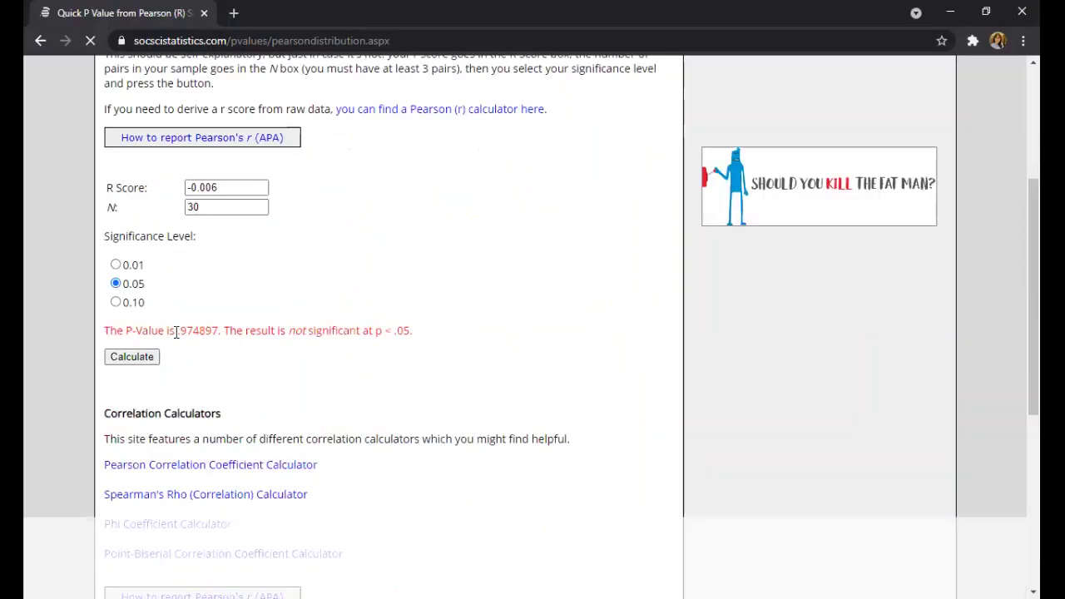
drag(176, 331, 198, 333)
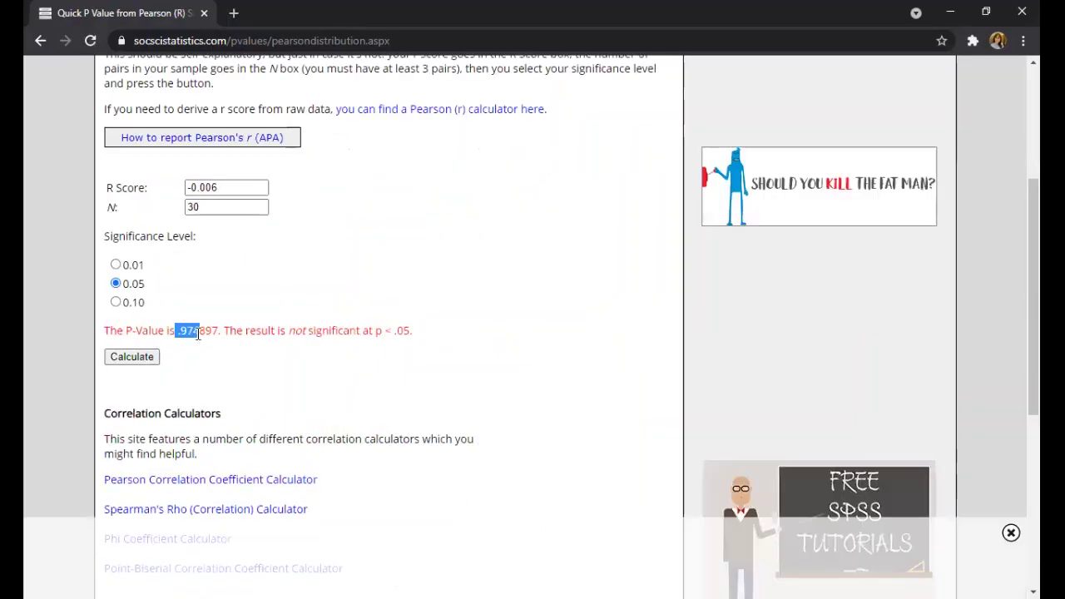
drag(321, 331, 288, 331)
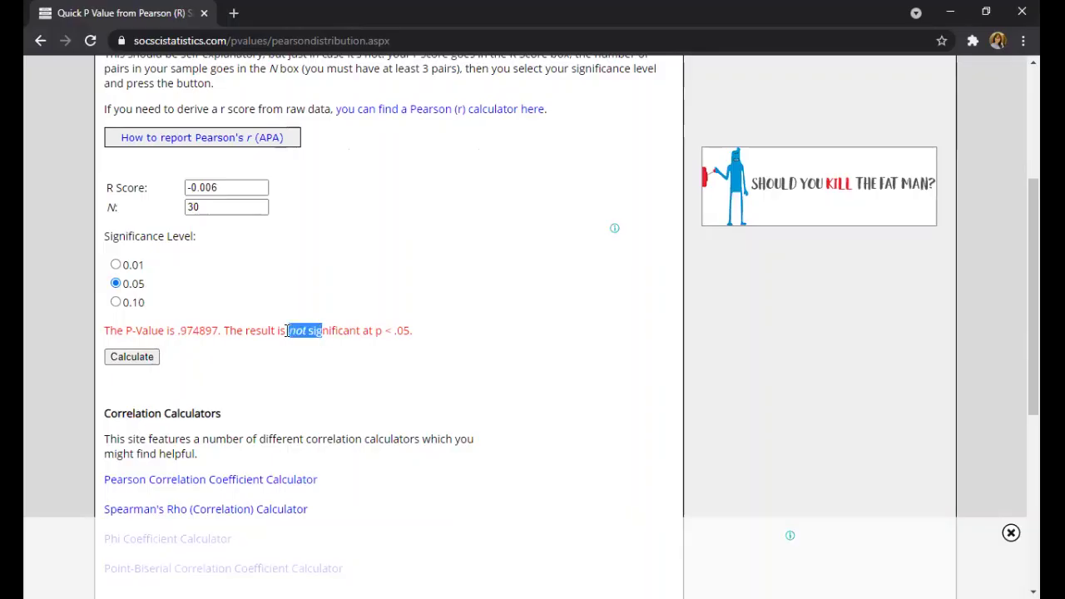
click(274, 364)
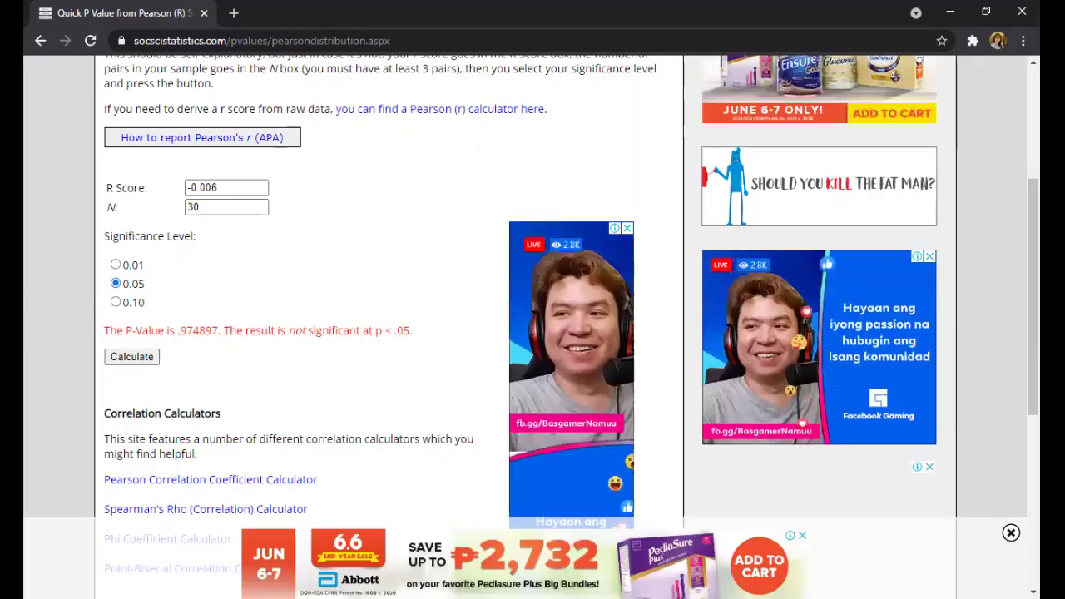
Change the R Score to -0.112 and recalculate the p-value.
click(245, 183)
key(BackSpace)
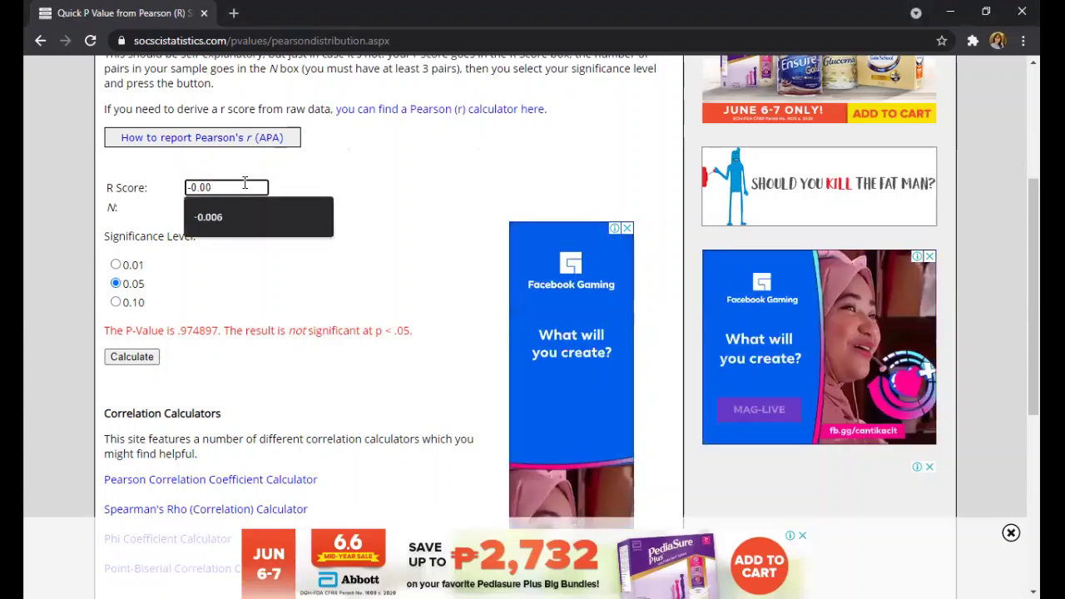
key(BackSpace)
key(BackSpace)
text(112)
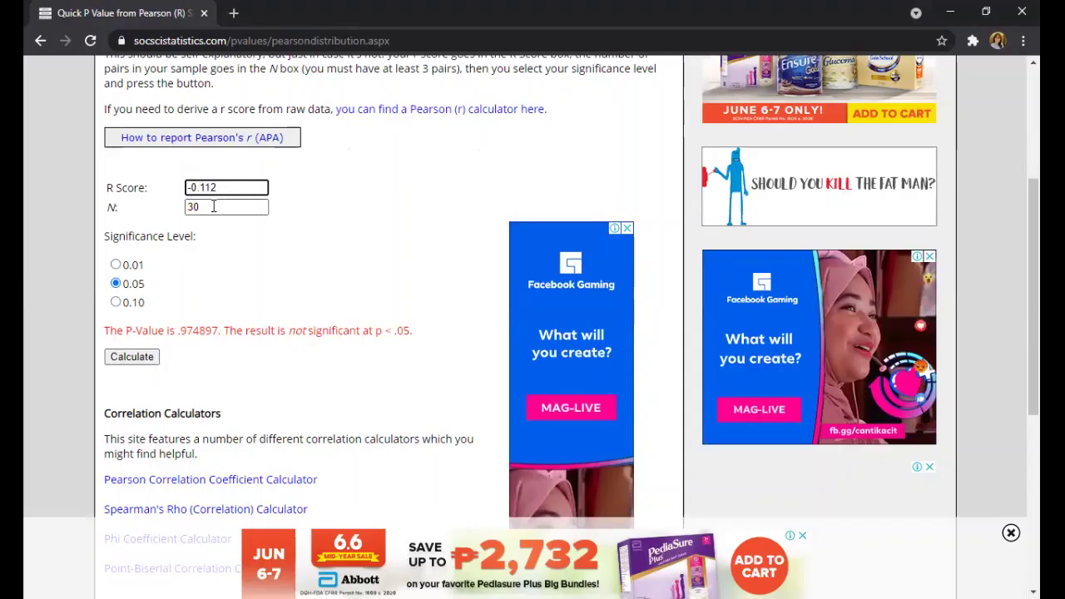
click(152, 358)
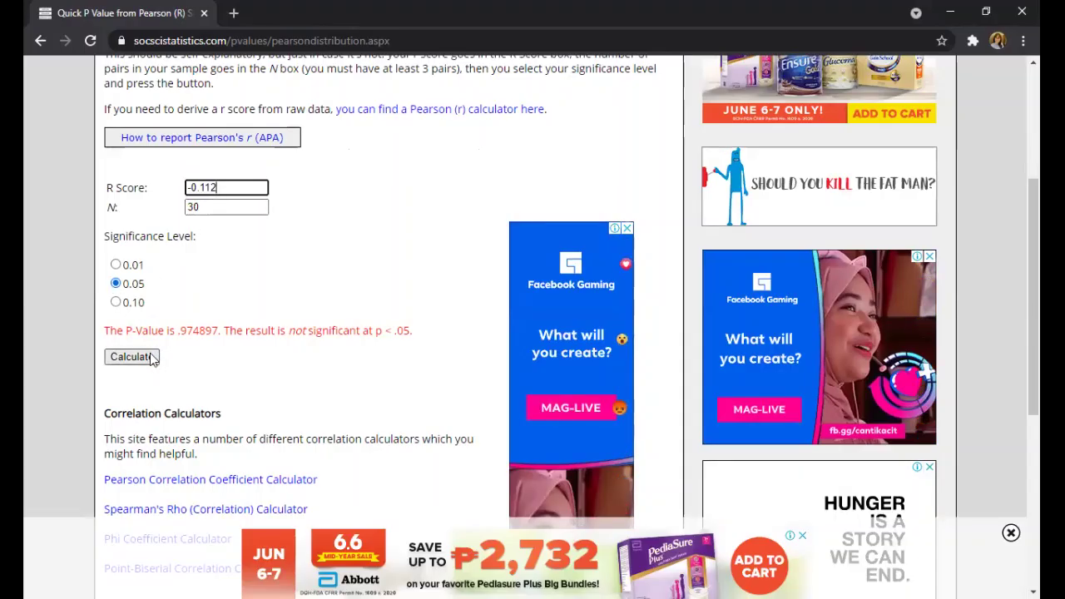
click(152, 359)
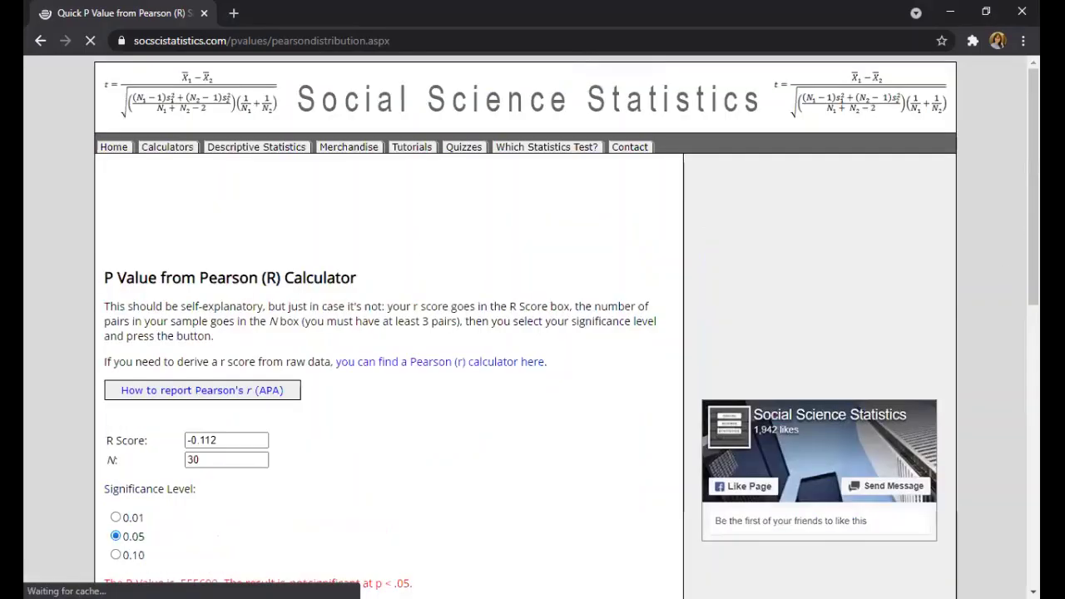
Highlight the new p-value .555699, then select the R Score for replacement.
scroll(53, 433, down, 2)
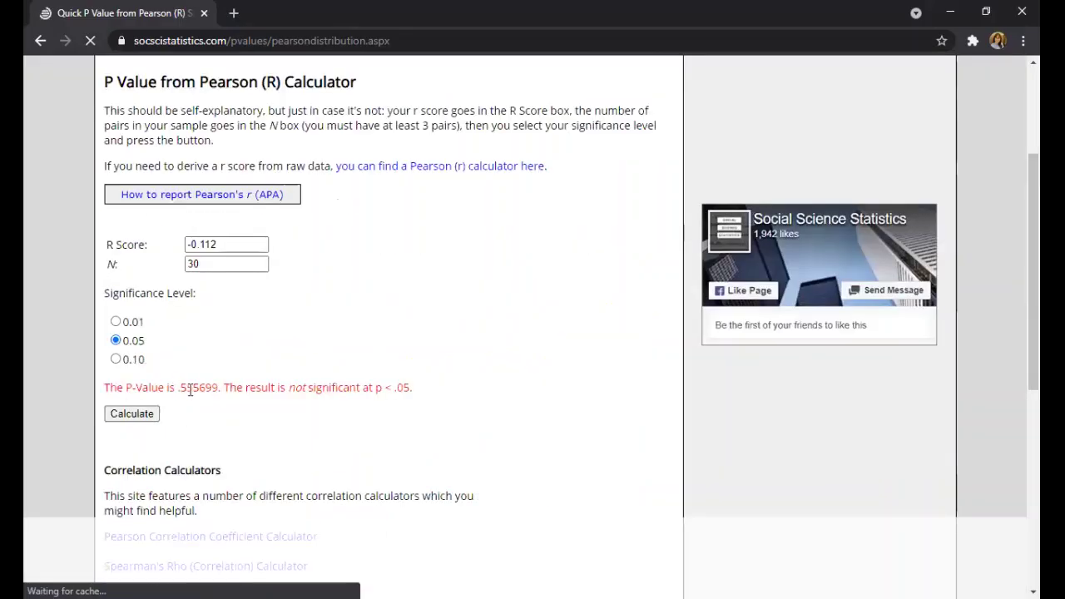
drag(176, 388, 207, 394)
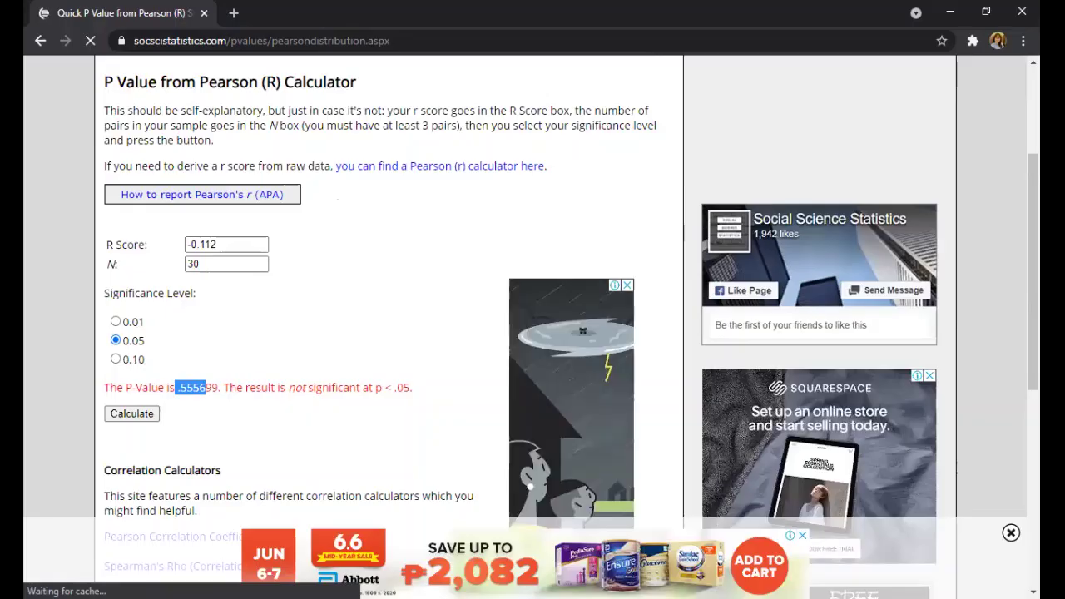
click(228, 243)
key(ctrl+a)
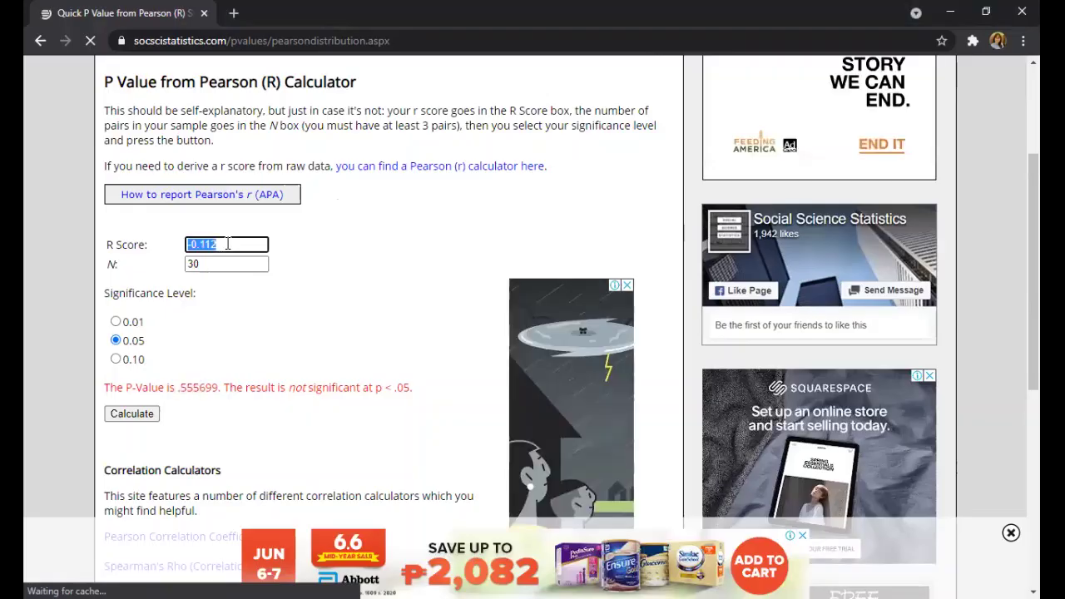
Enter R Score 0.086, calculate, and highlight the p-value .651366 result sentence.
text(0)
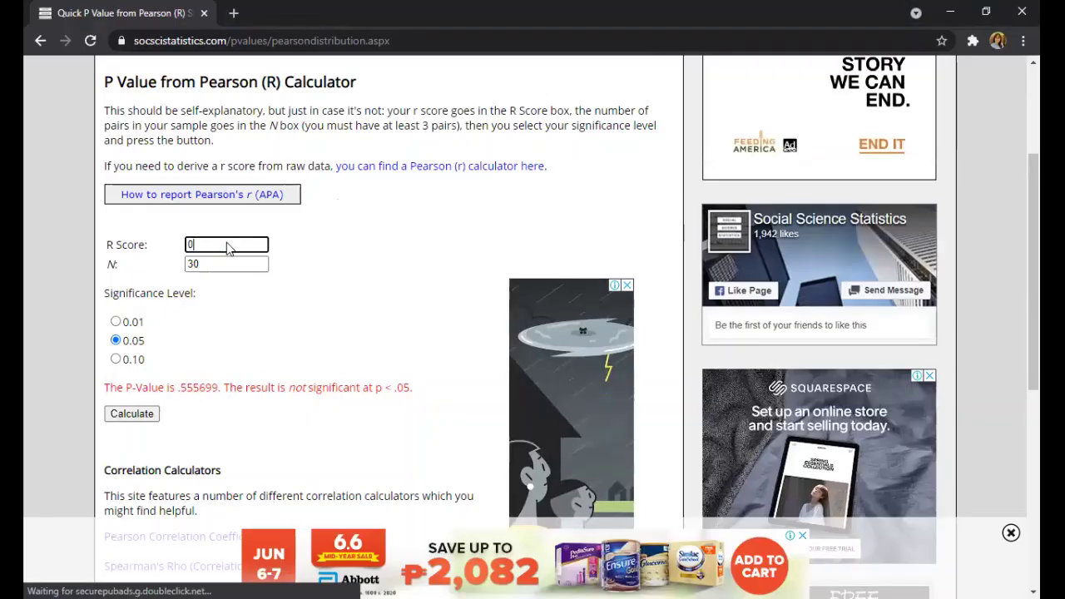
text(.086)
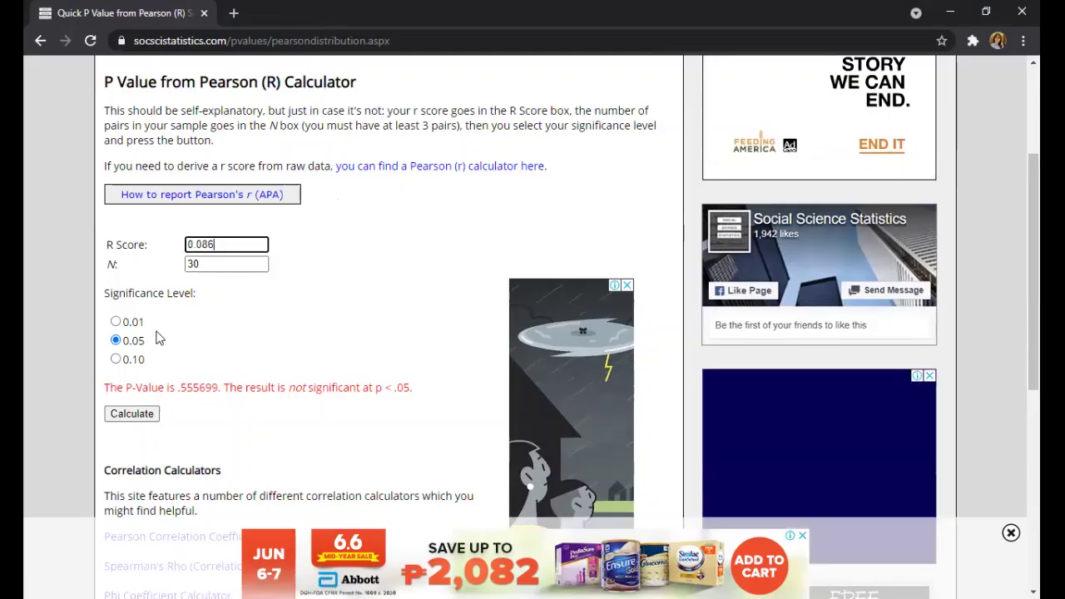
click(136, 413)
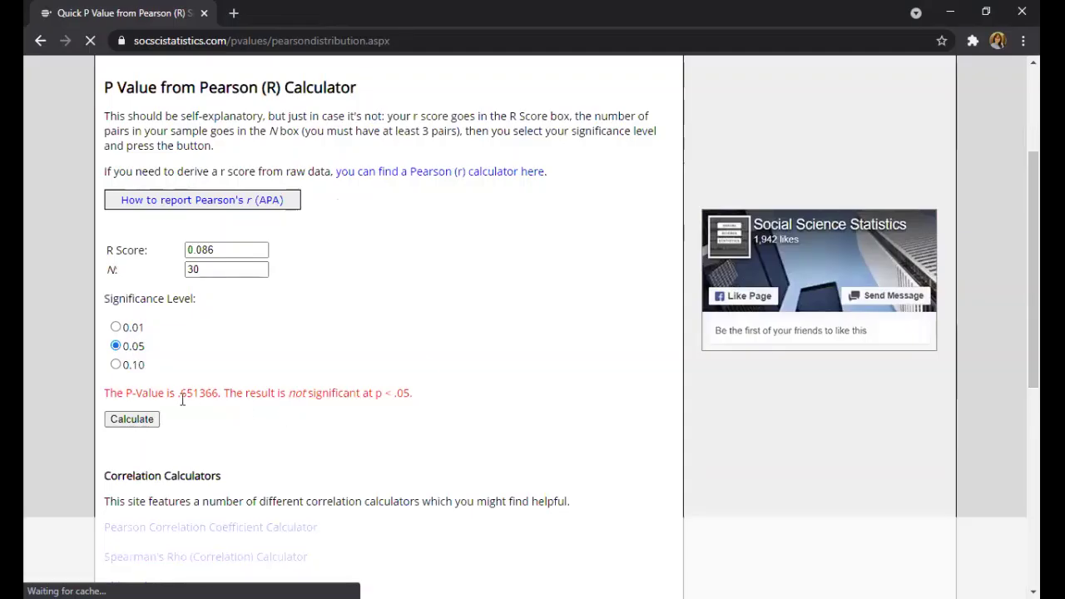
drag(190, 398, 255, 411)
click(342, 398)
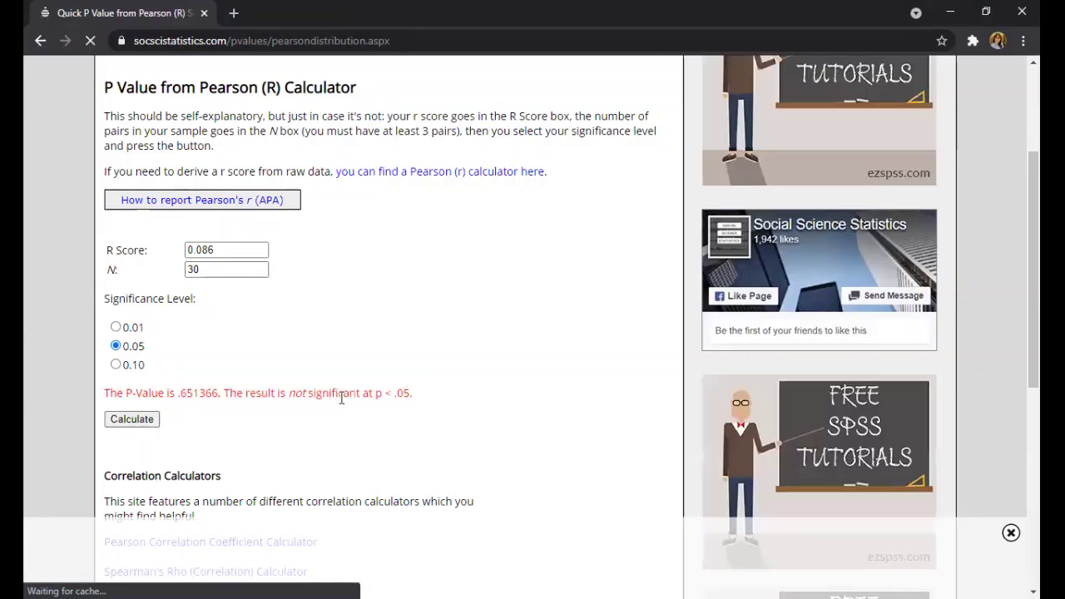